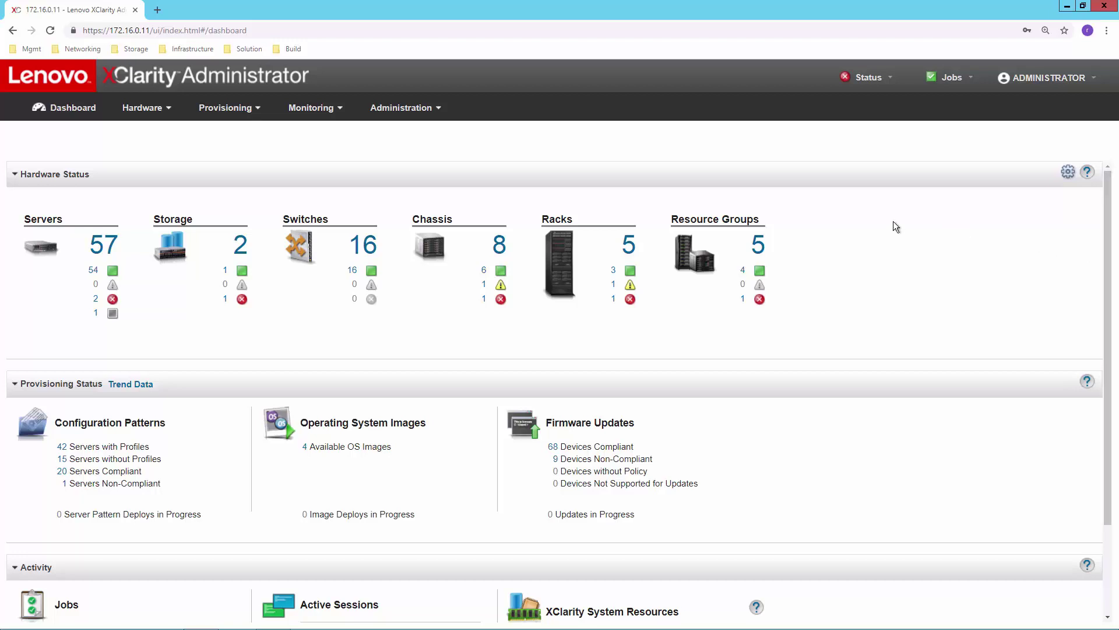
Refresh device discovery on the Hardware > Discover and Manage New Devices page
click(135, 111)
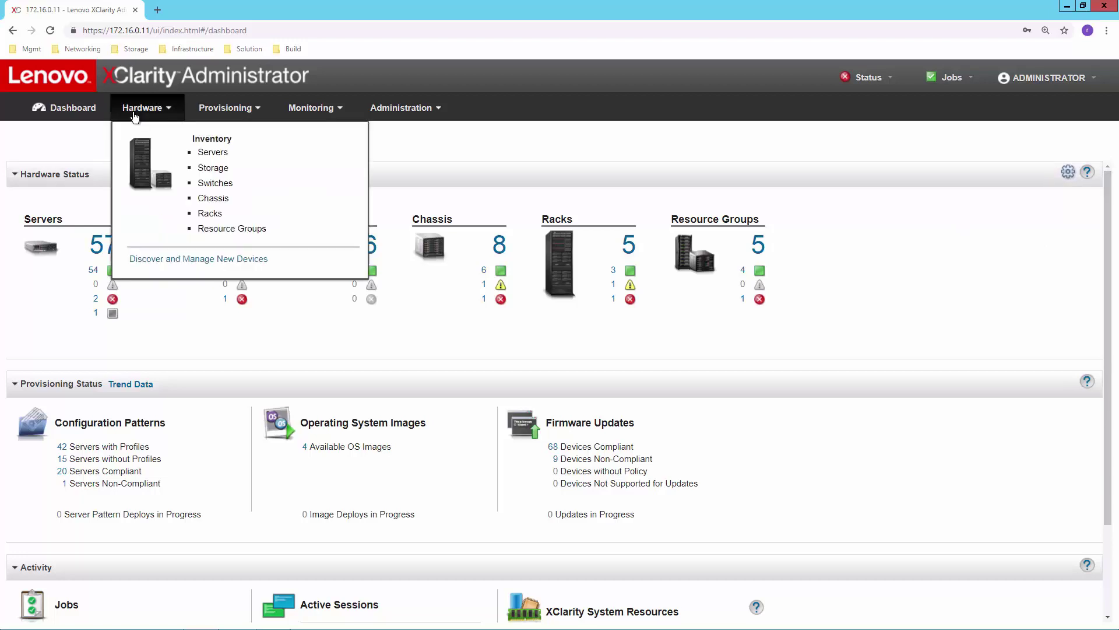
click(152, 260)
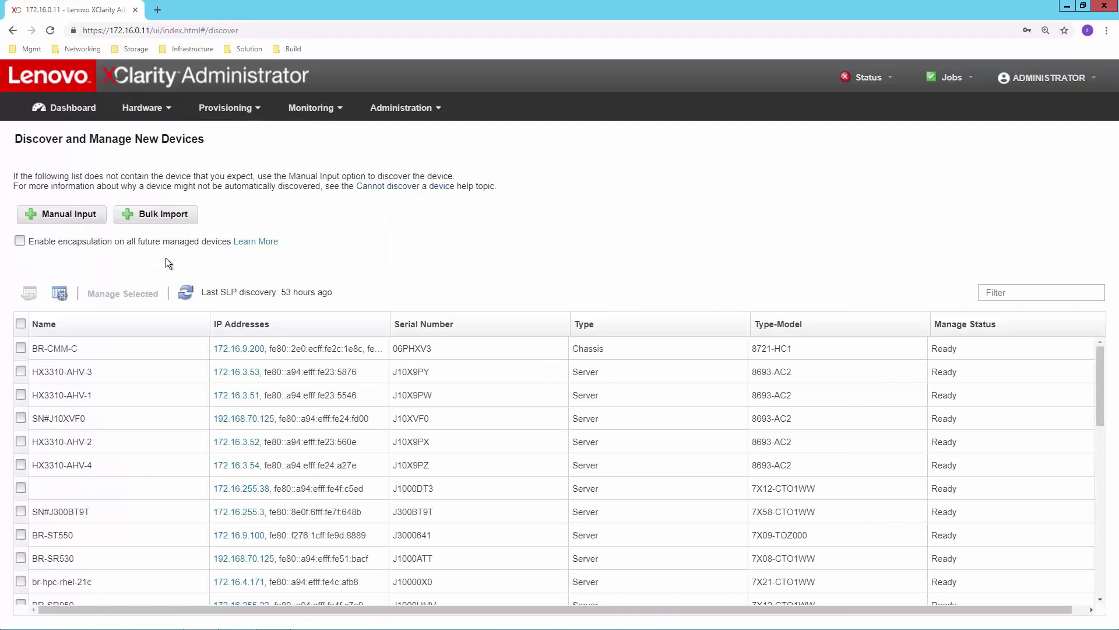
click(187, 294)
Filter the discovered devices by 'switc' and select BR-G8272-2 and BR-G8272-1
click(1022, 293)
text(switc)
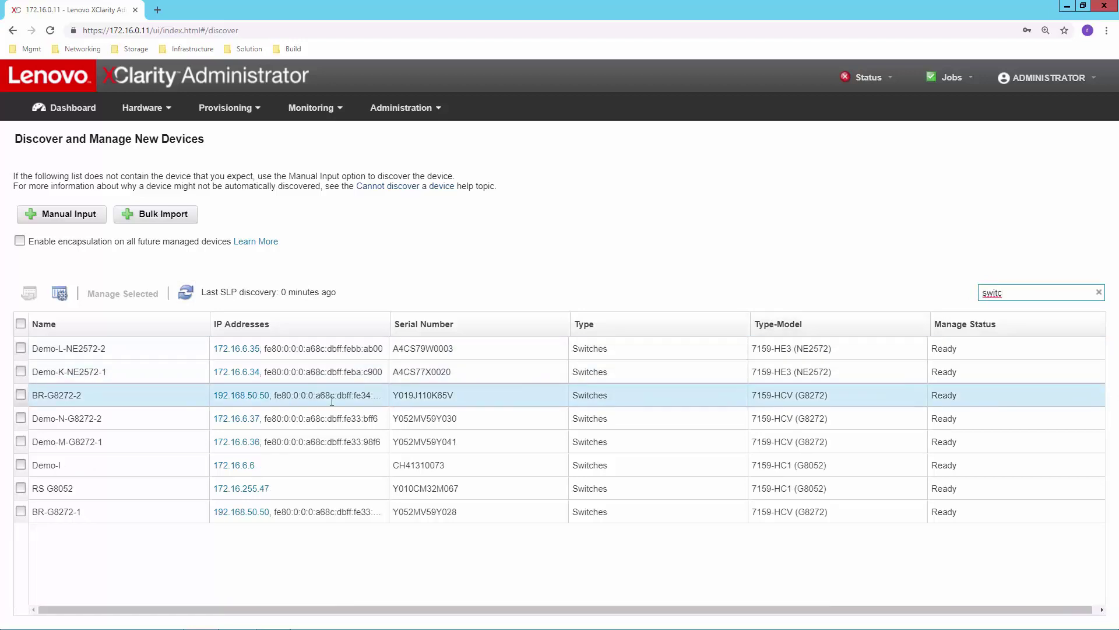
click(20, 396)
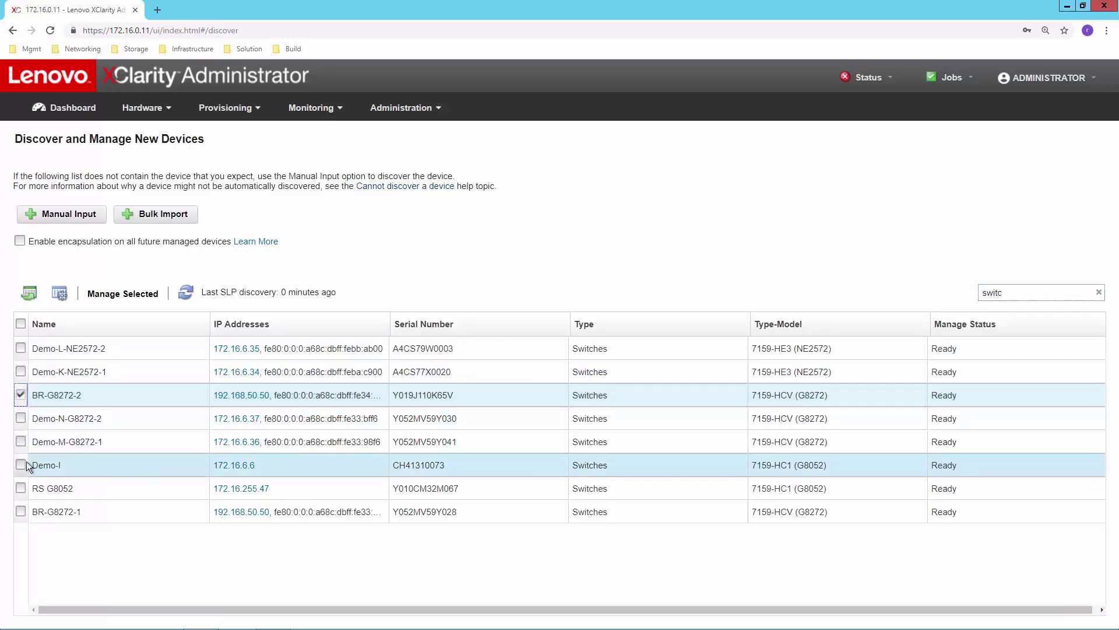
click(21, 511)
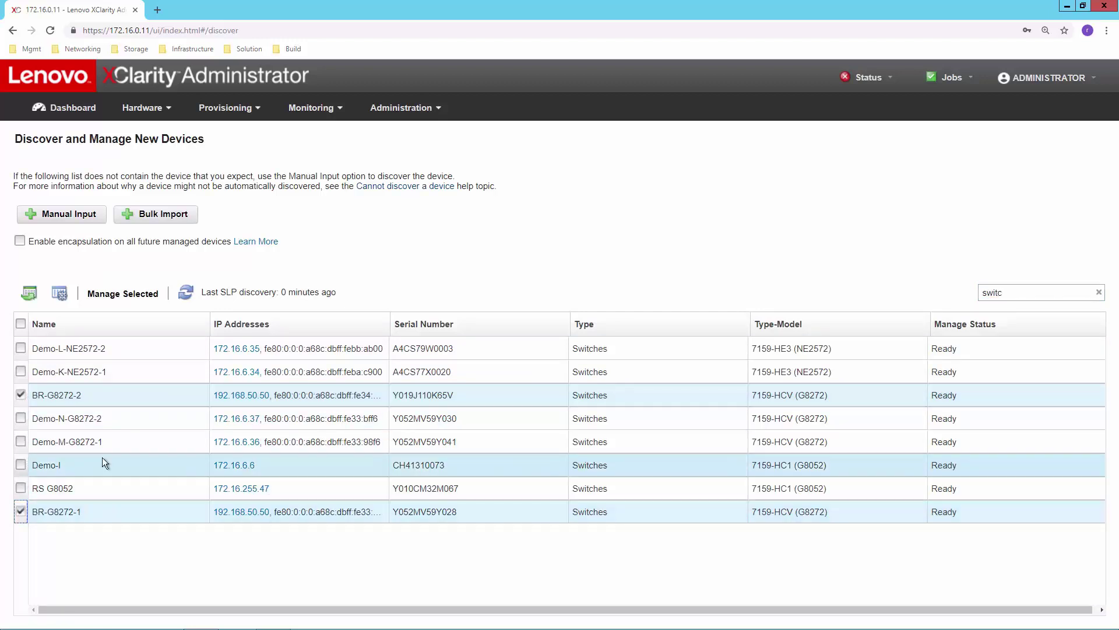
Manage BR-G8272-1 and BR-G8272-2 using the 'admin - switch' stored credential, then close the results
click(129, 296)
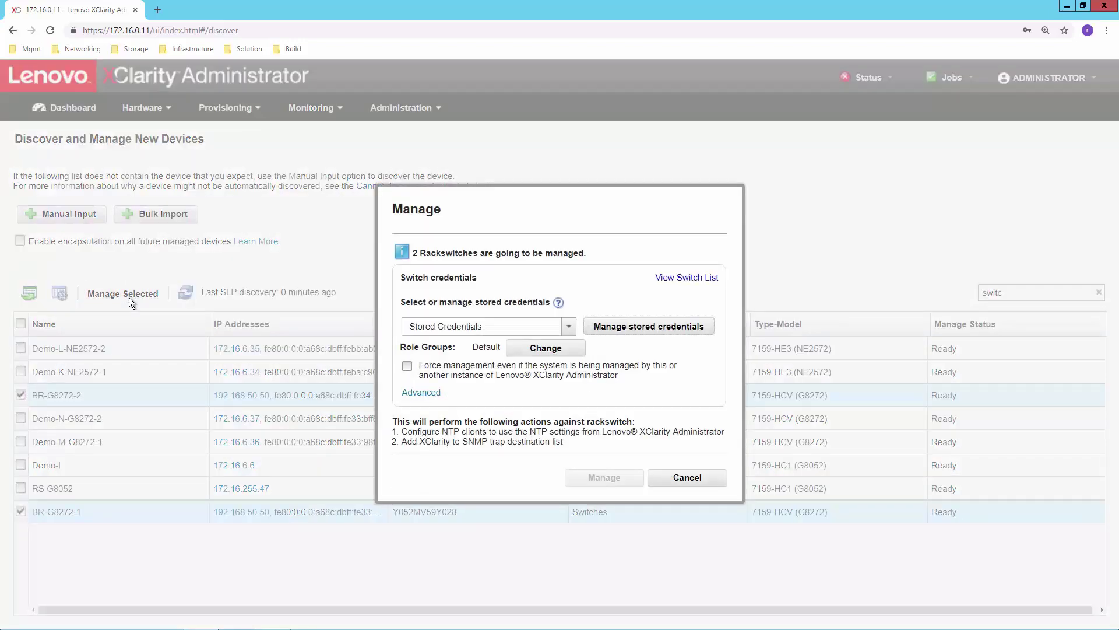
click(572, 328)
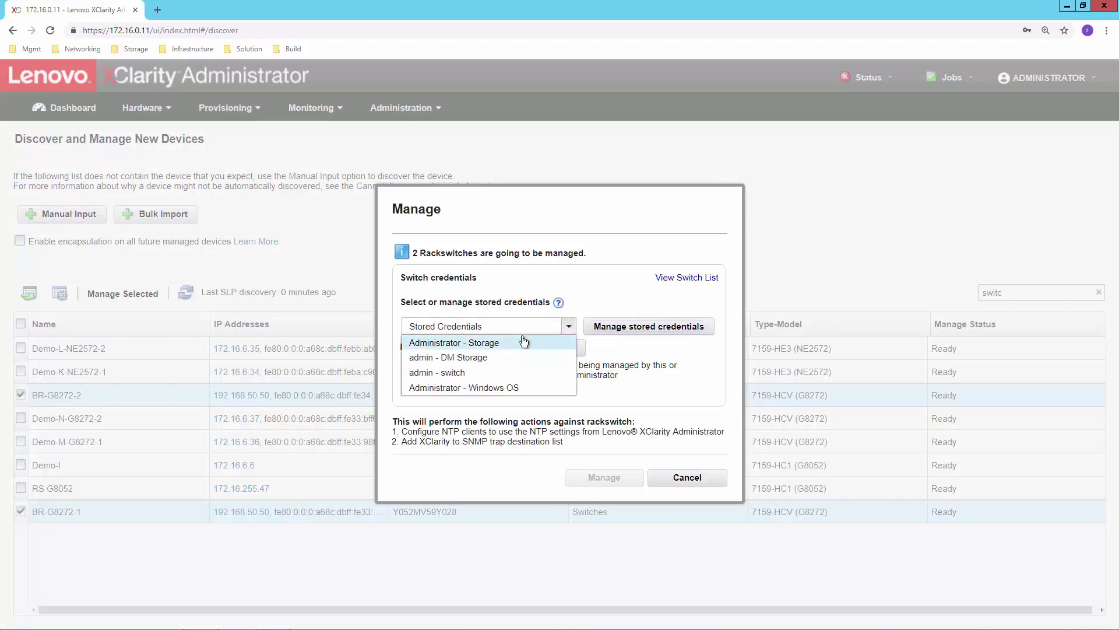
click(463, 373)
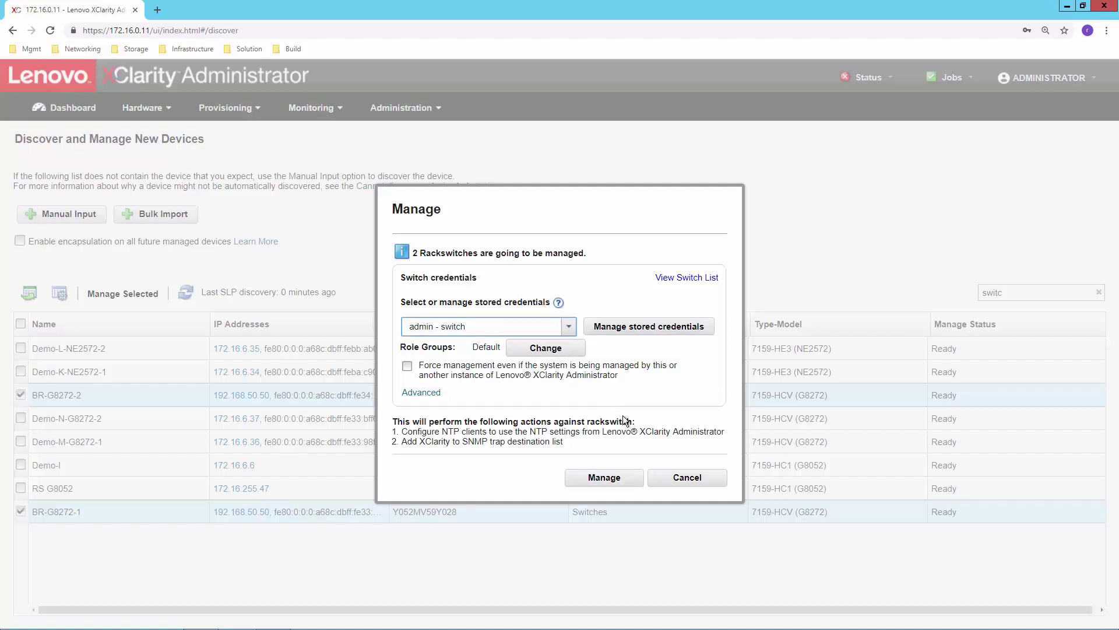
click(603, 482)
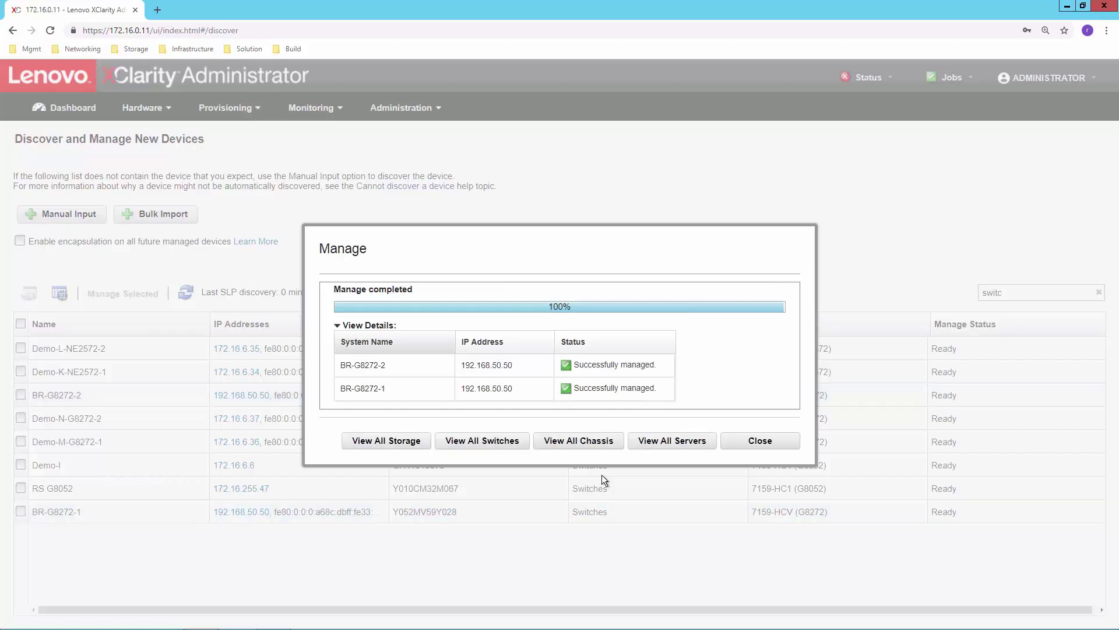
click(758, 441)
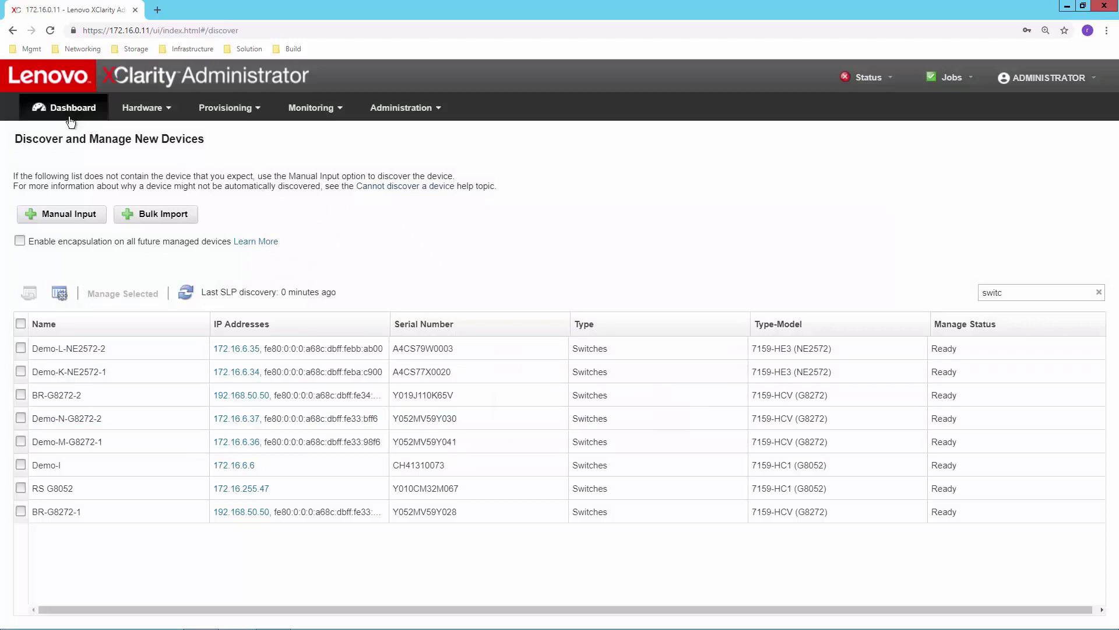
On the dashboard, read BR-G8272-2's active alert that power supply 2 is off
click(64, 115)
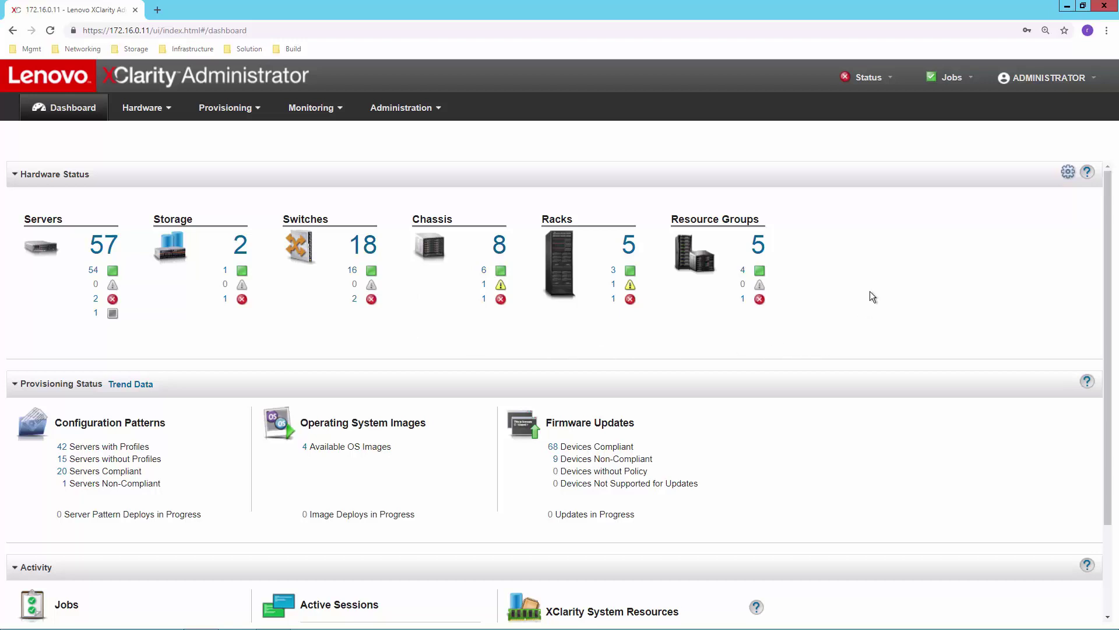
click(881, 83)
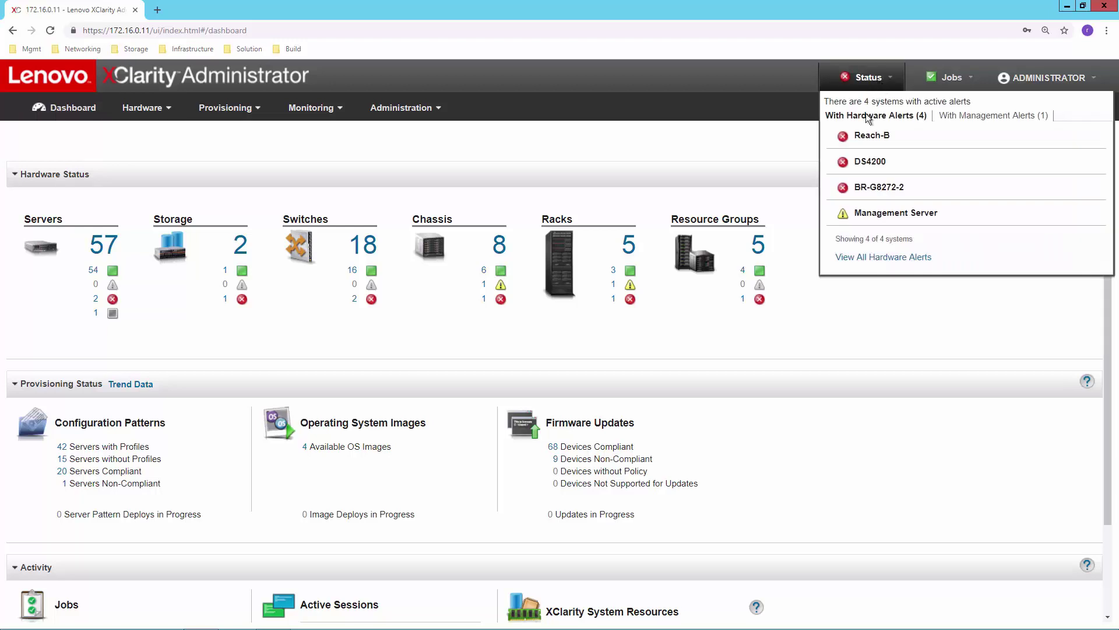
mouse_move(863, 191)
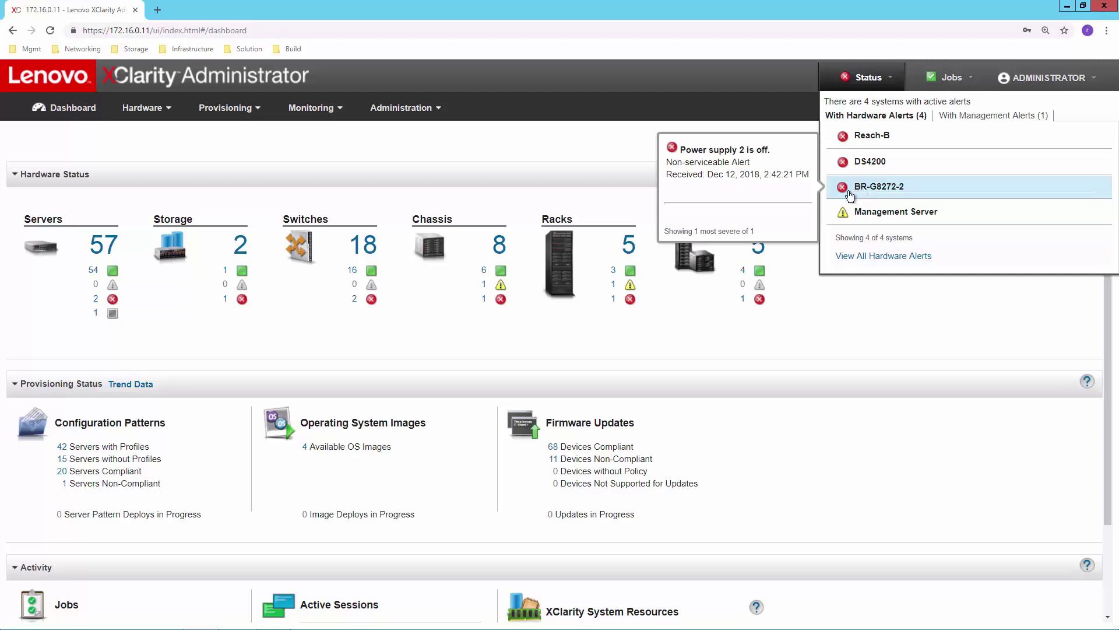
click(649, 222)
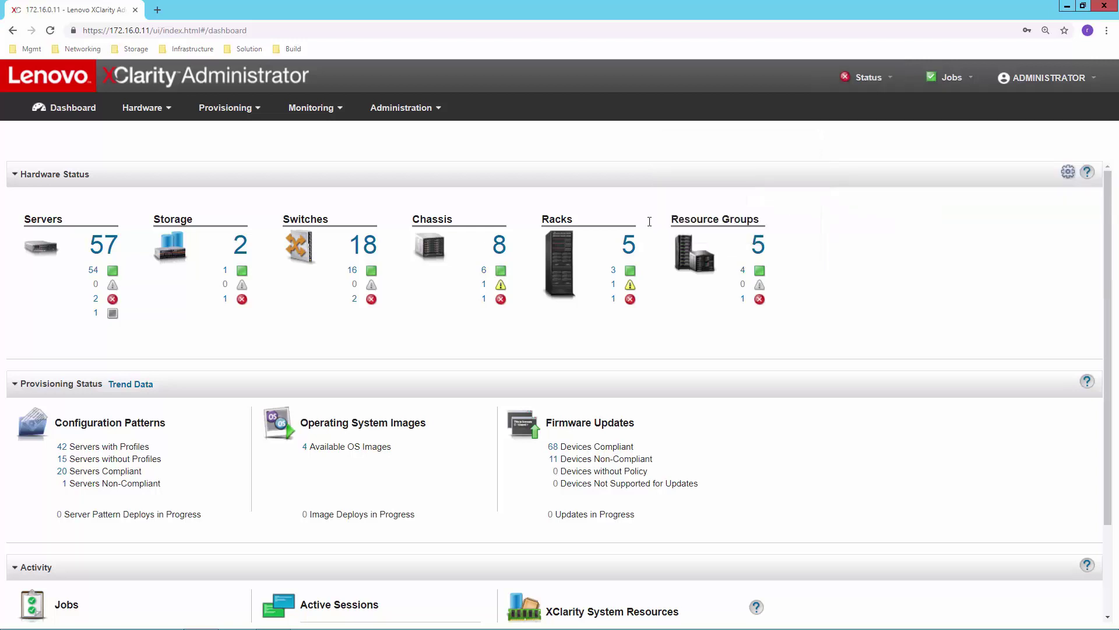
click(318, 112)
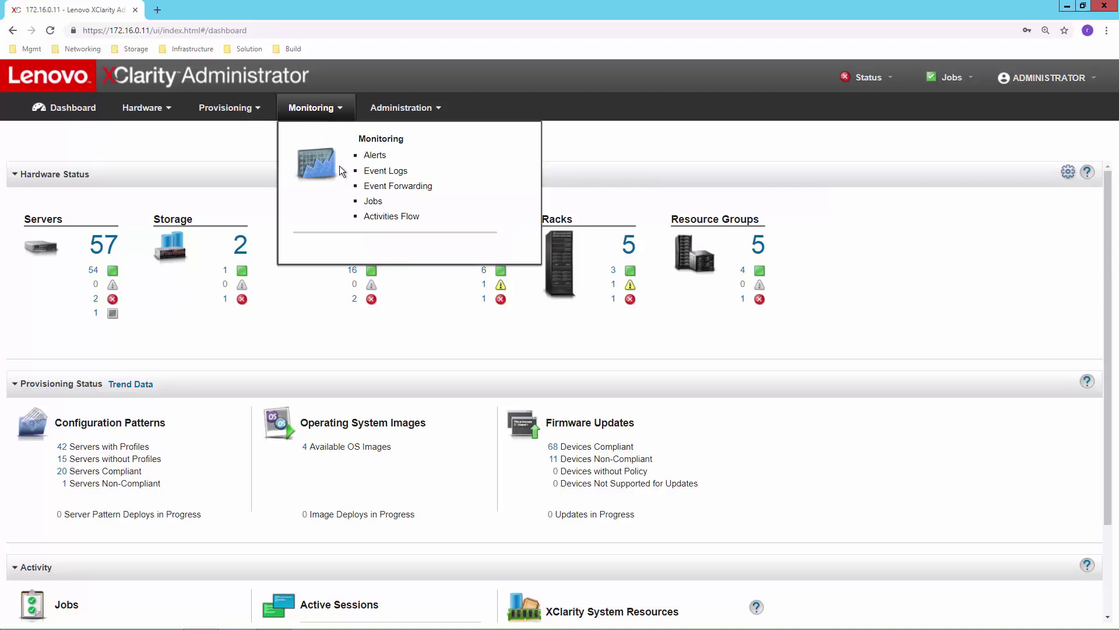
click(397, 187)
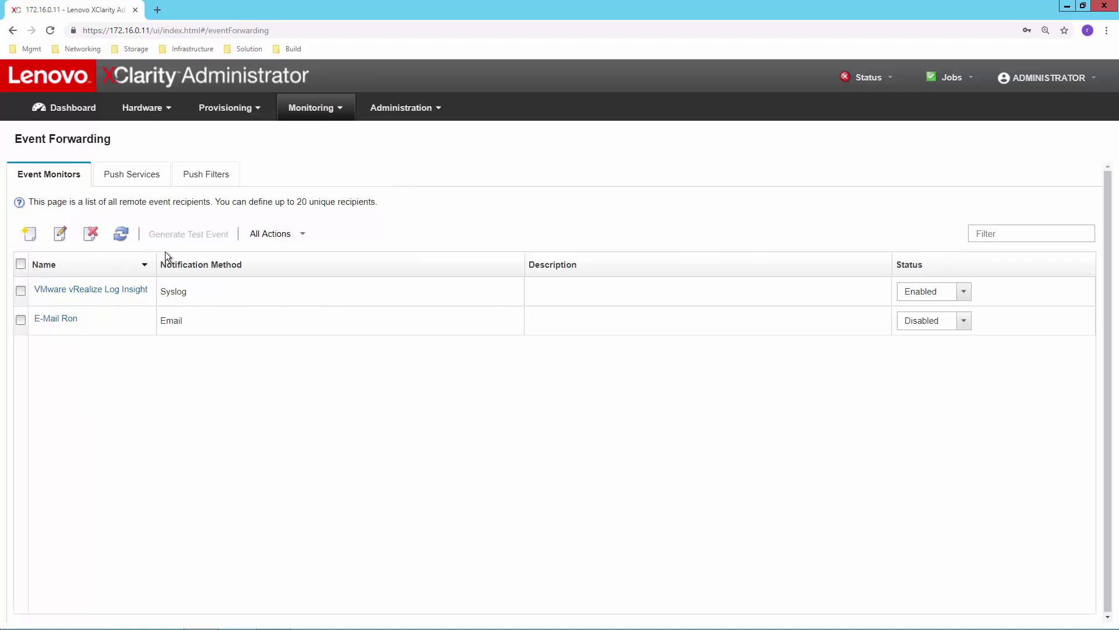
click(38, 239)
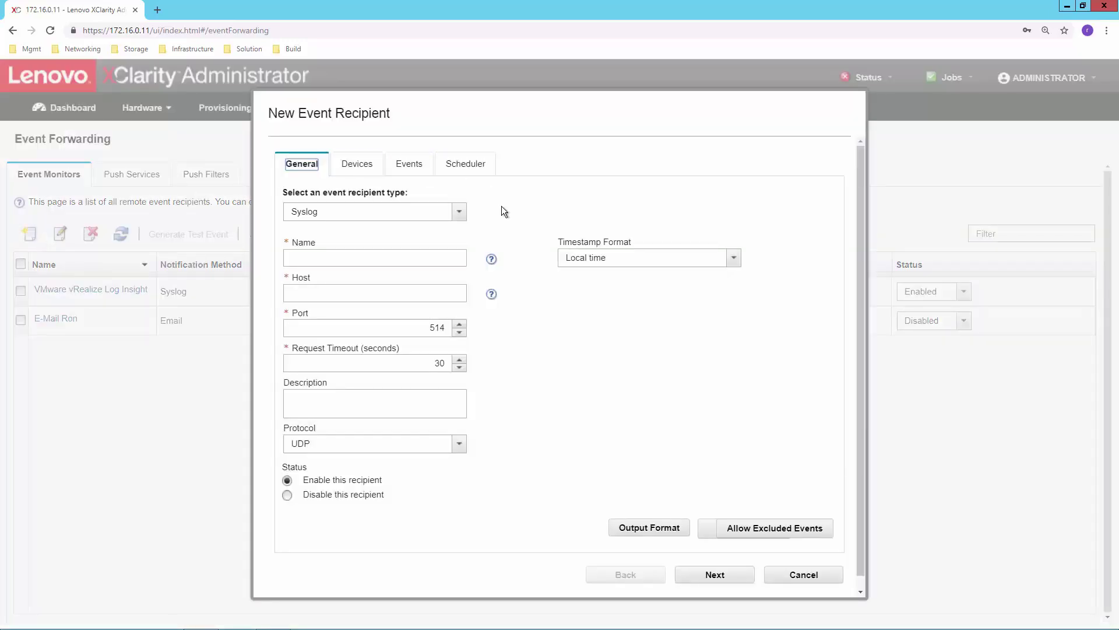
click(459, 212)
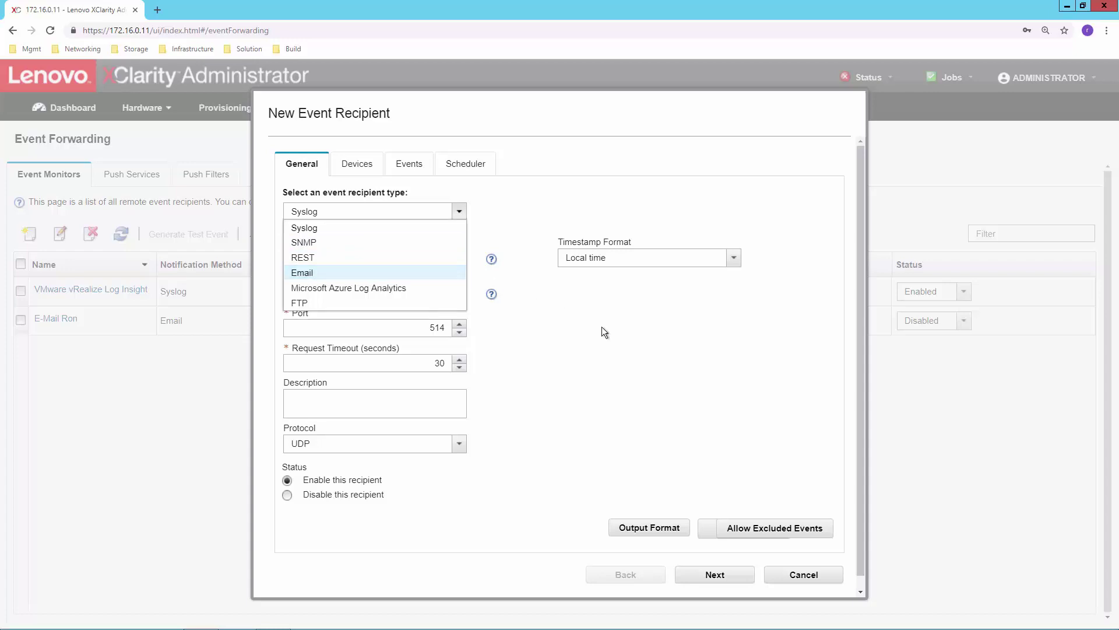
click(811, 574)
click(811, 574)
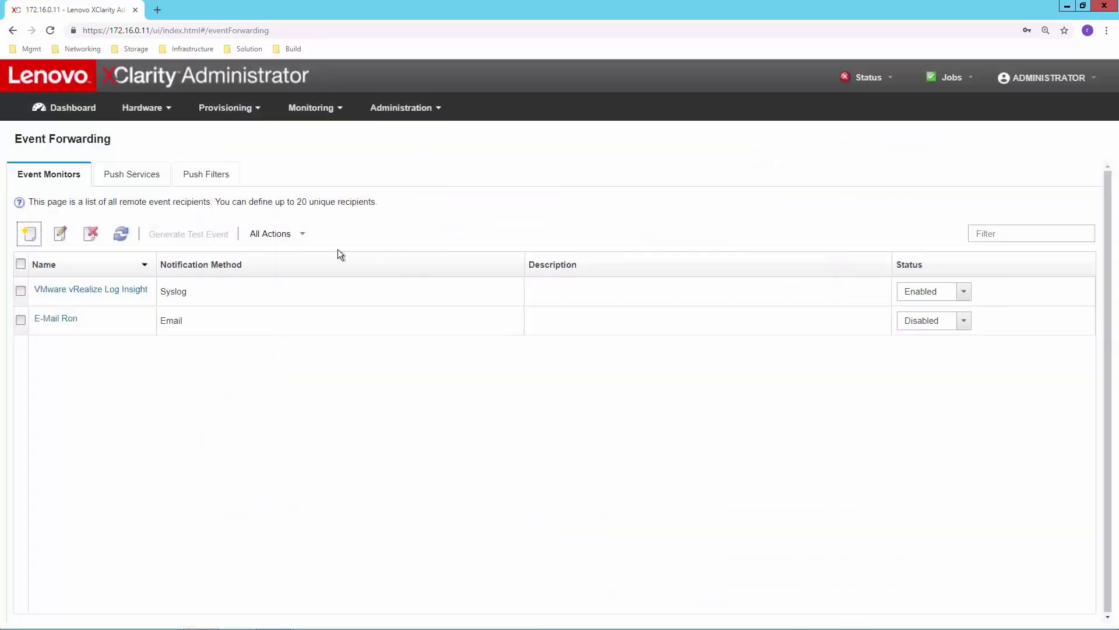
click(71, 108)
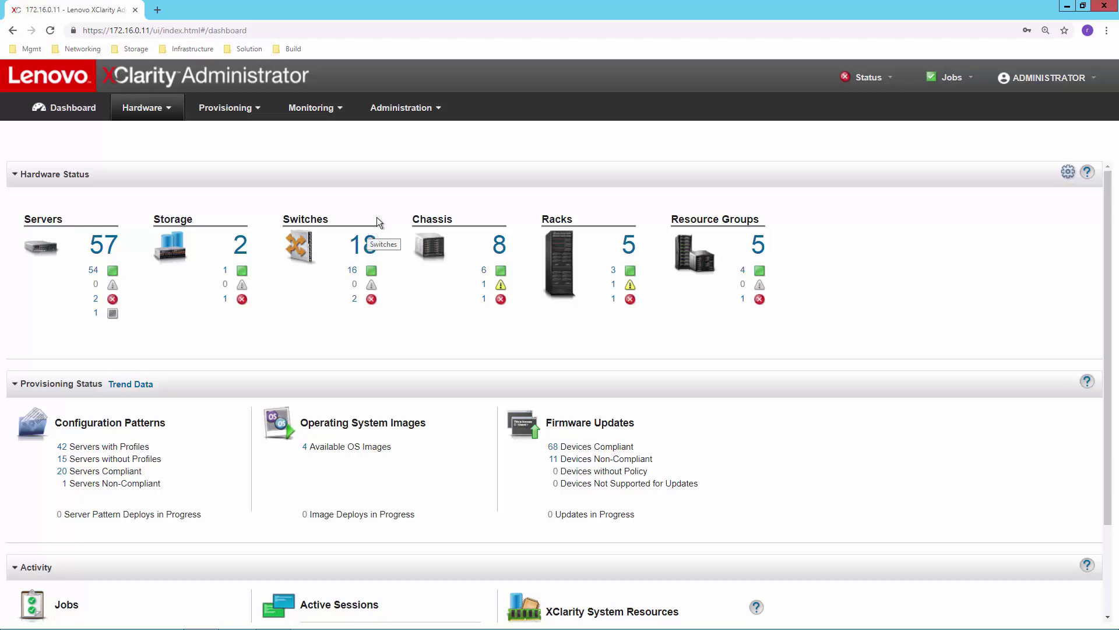
click(364, 247)
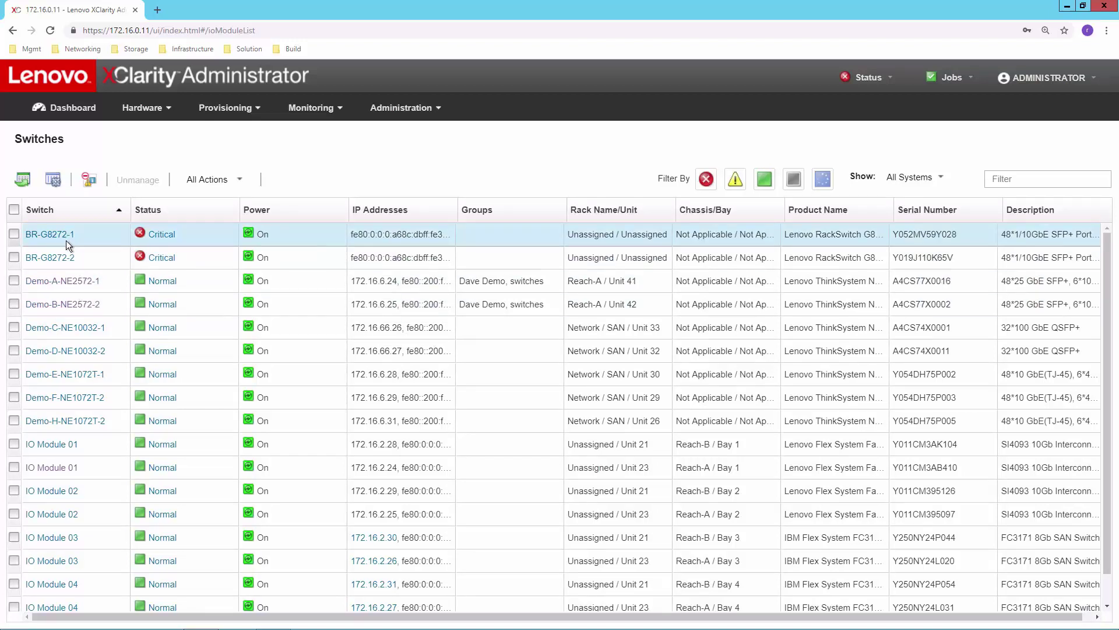
click(58, 278)
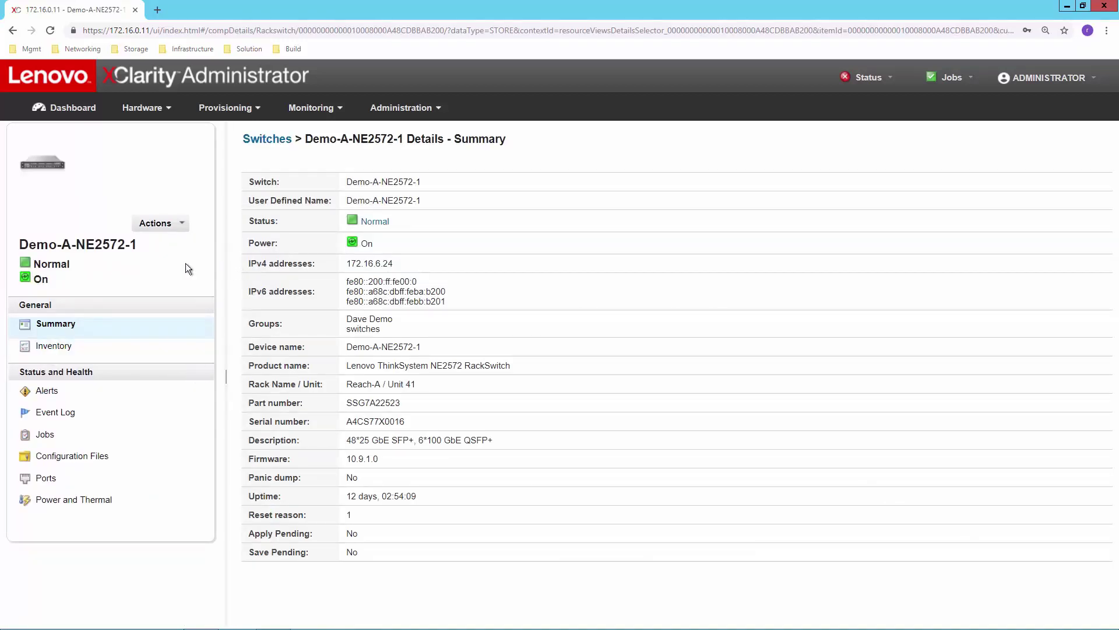
click(84, 110)
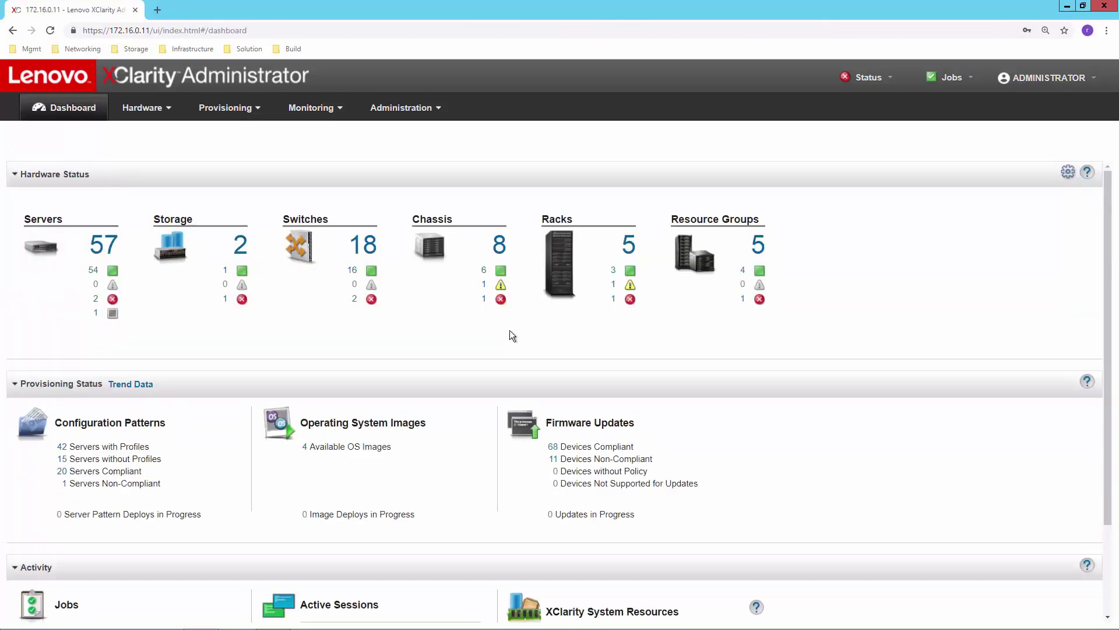
click(499, 247)
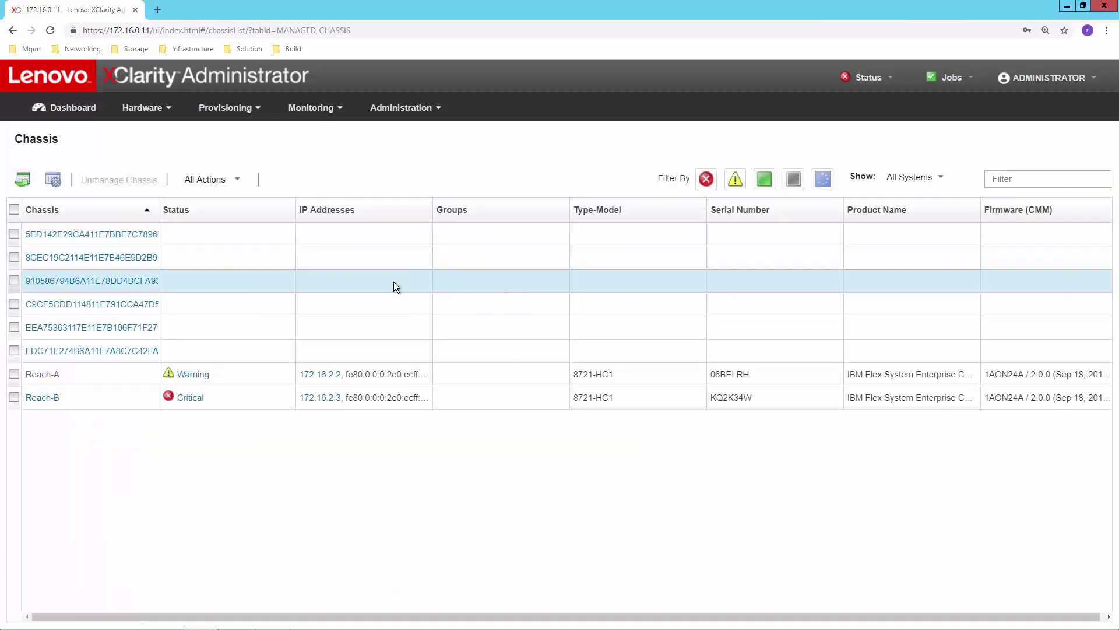
click(51, 376)
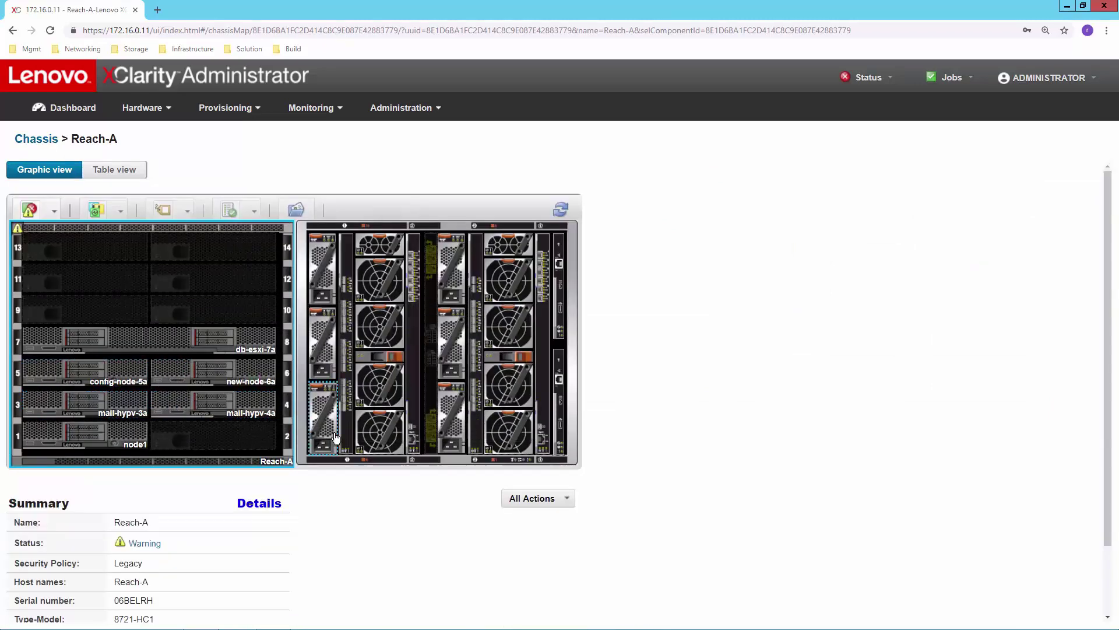
mouse_move(351, 387)
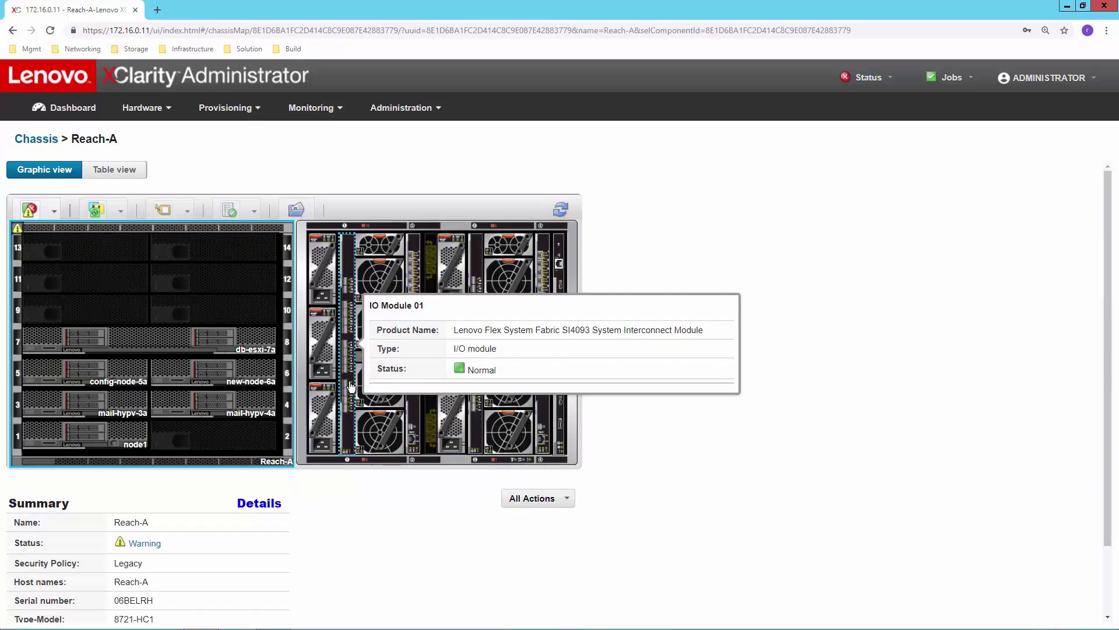
double_click(349, 385)
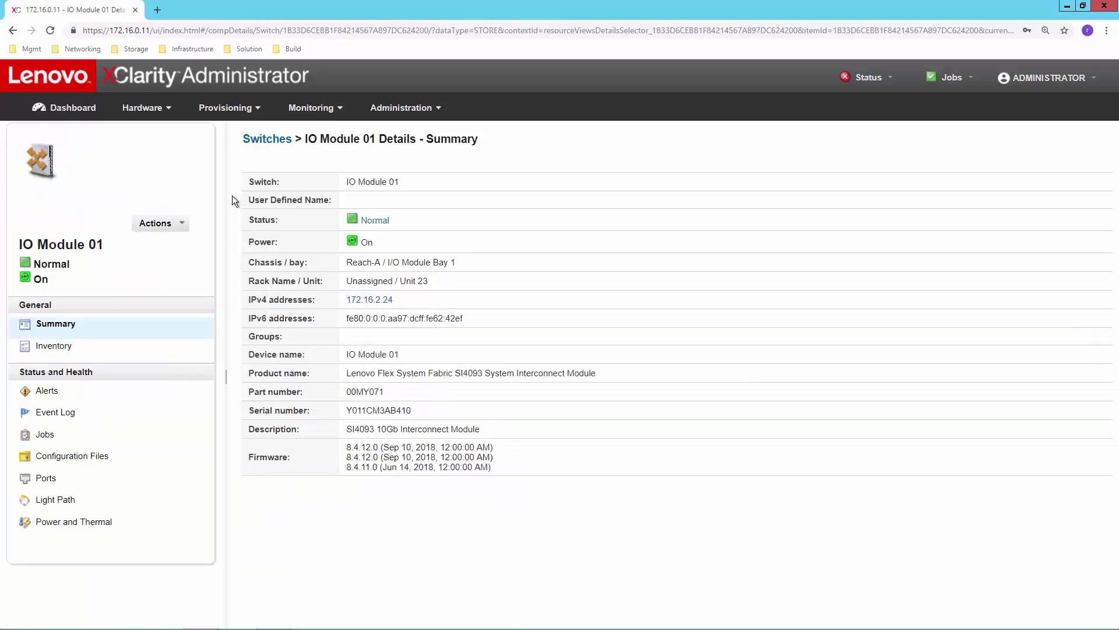
click(73, 108)
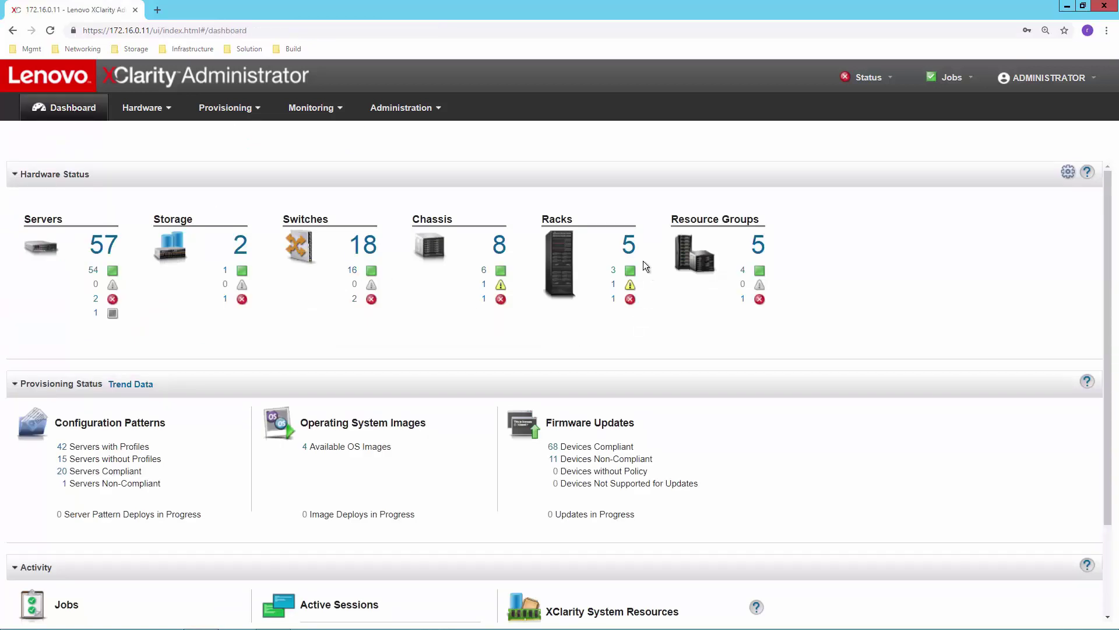
View the unit 42 switch Demo-B-NE2572-2 in the Reach-A rack, then return to the Dashboard
click(629, 248)
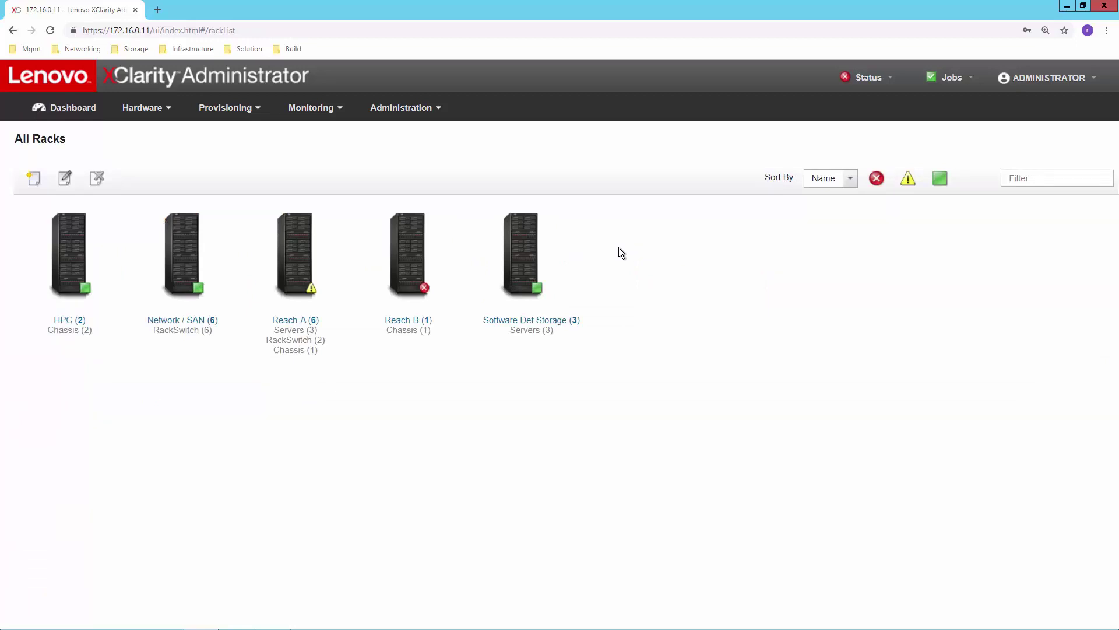
click(300, 250)
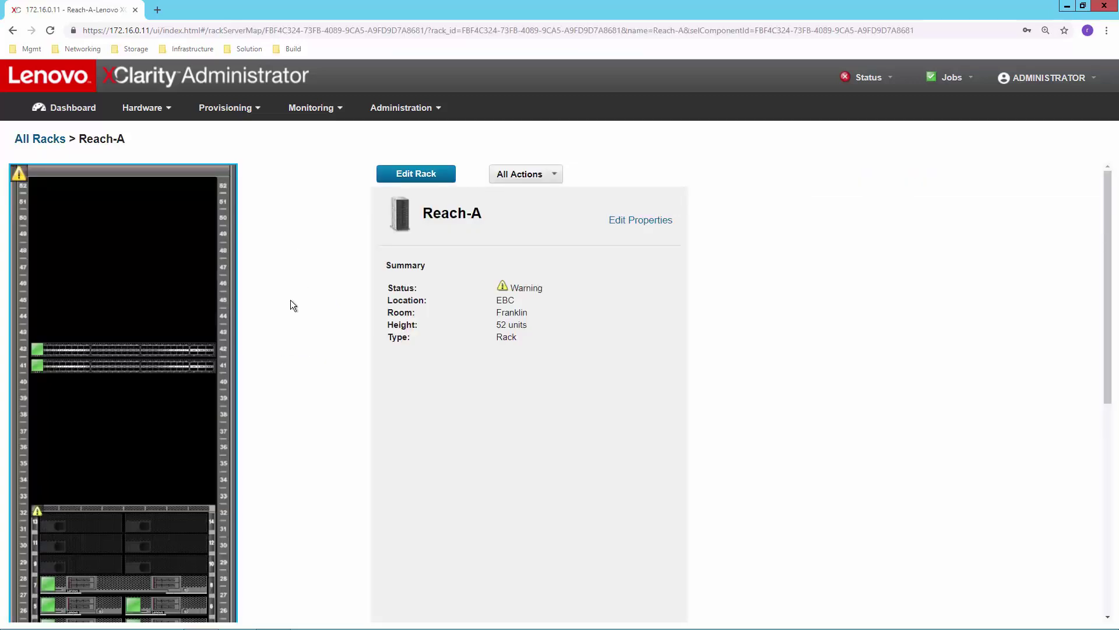
double_click(179, 354)
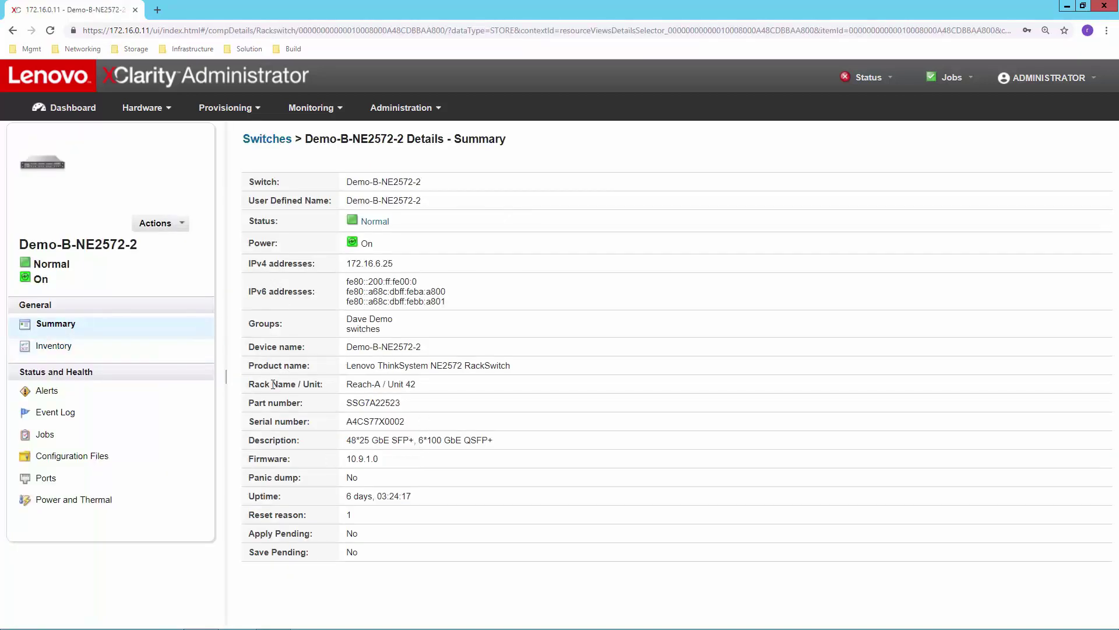
click(79, 110)
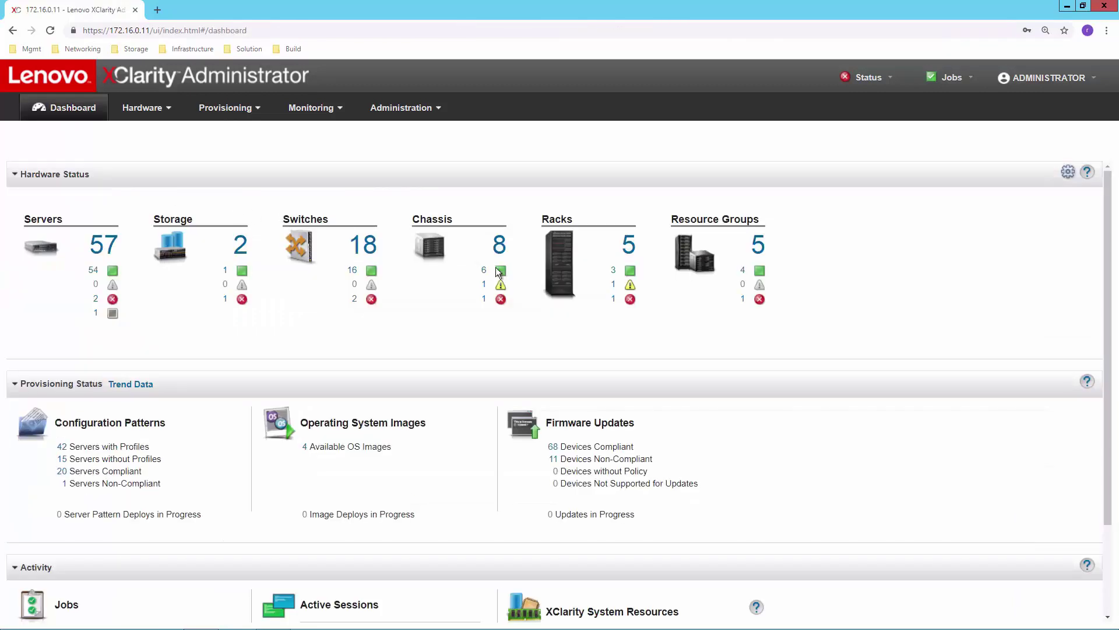
Open the static demo resource group and view the Demo-A-NE2572-1 switch summary
click(758, 246)
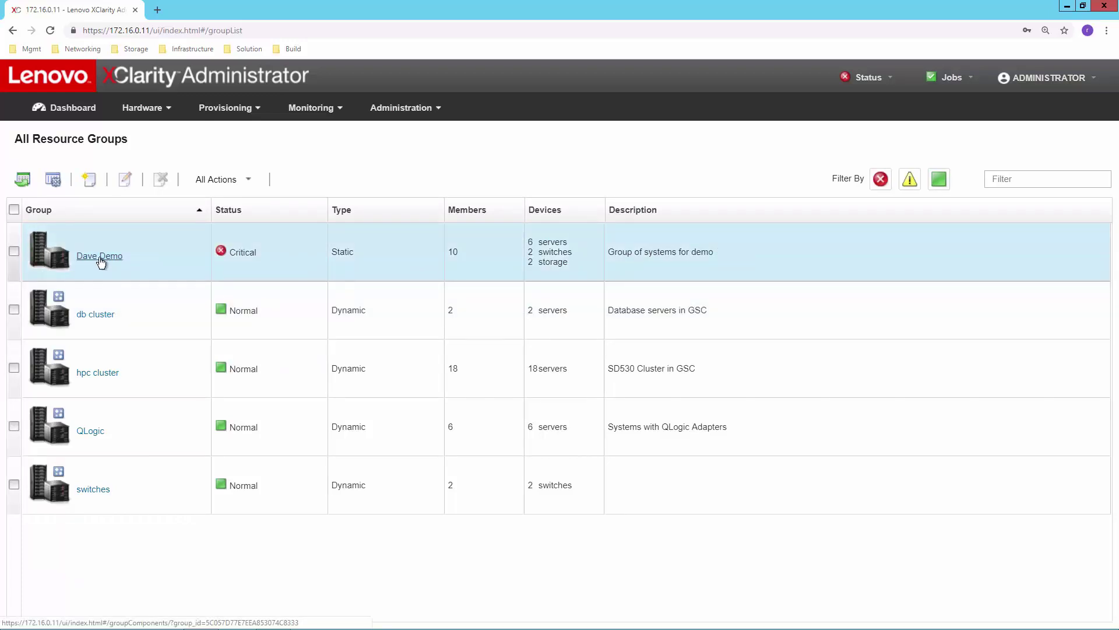
click(100, 256)
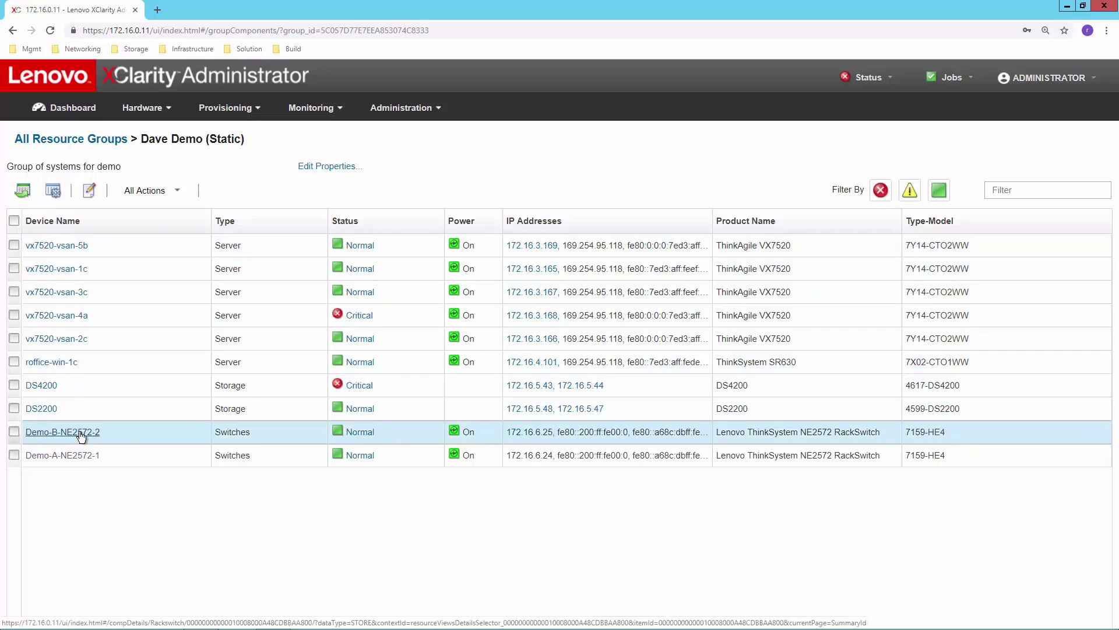
click(74, 456)
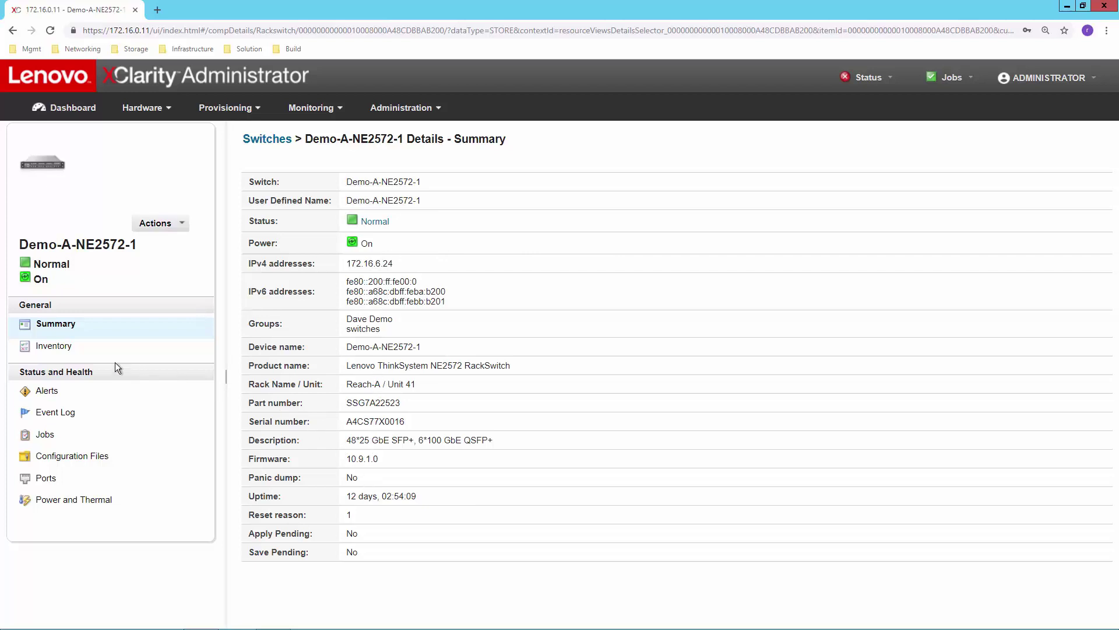
Expand the Location, Asset Information, Management Network and Firmware inventory sections, then view the Event Log
click(57, 350)
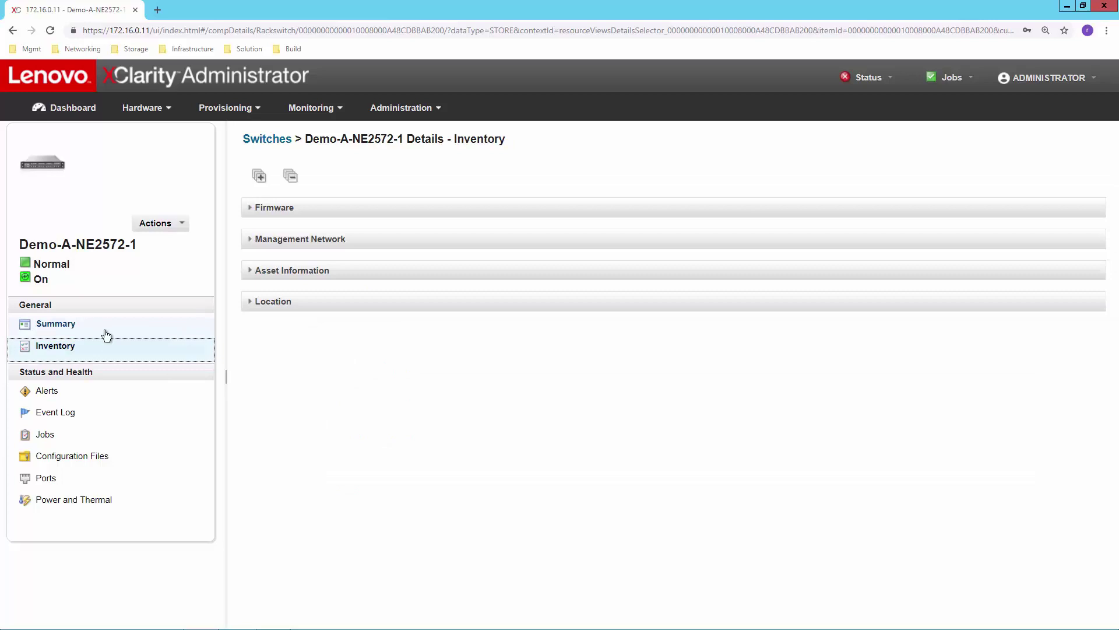
click(253, 302)
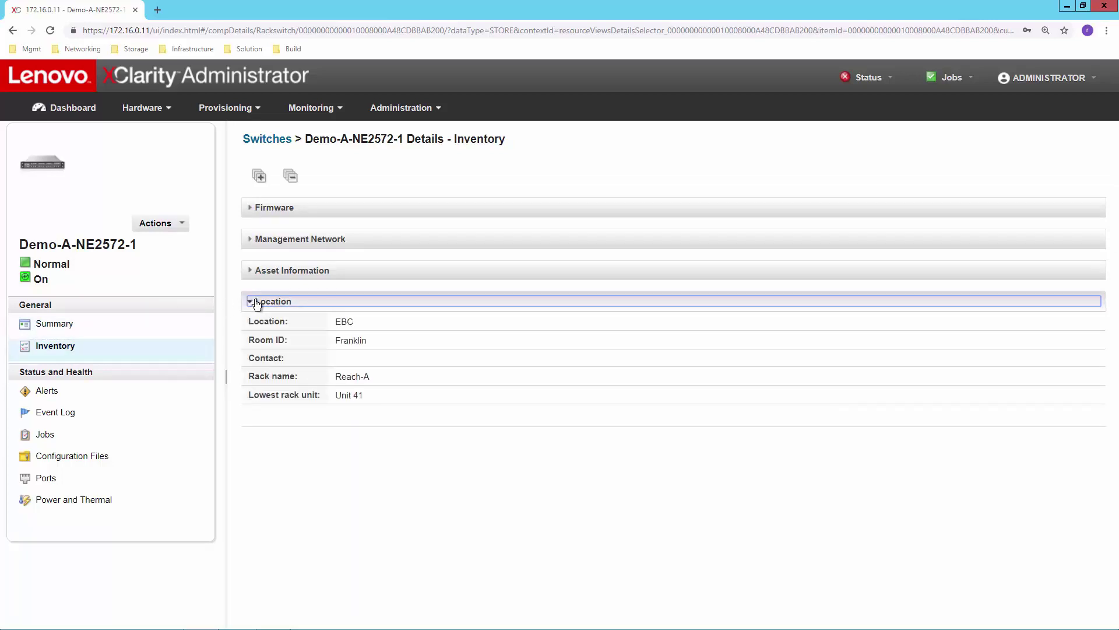
click(252, 274)
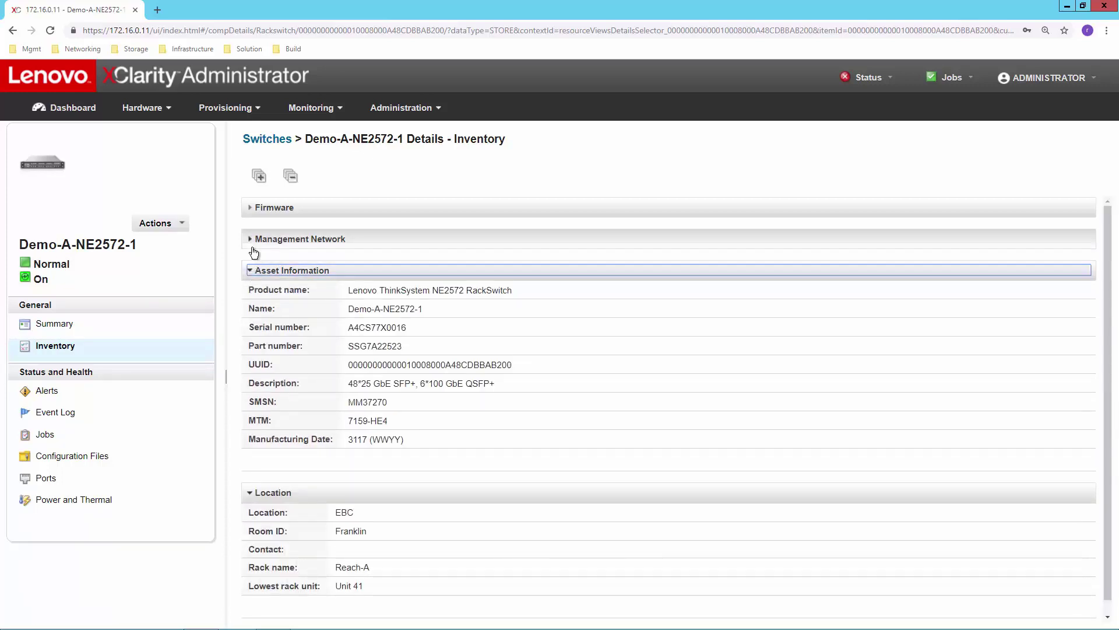
click(252, 243)
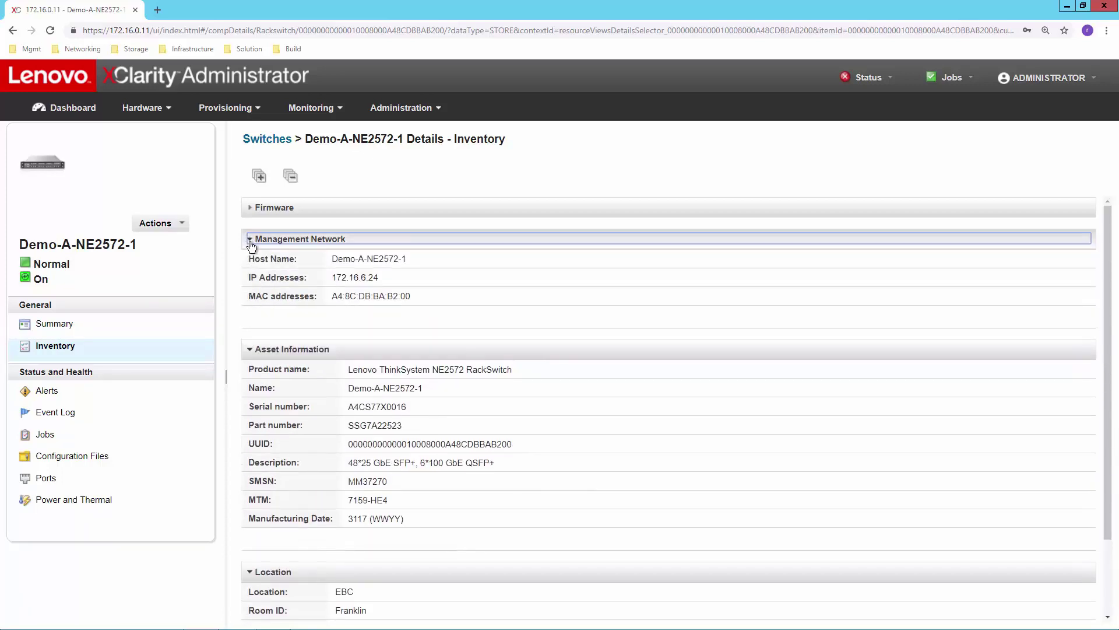
click(251, 211)
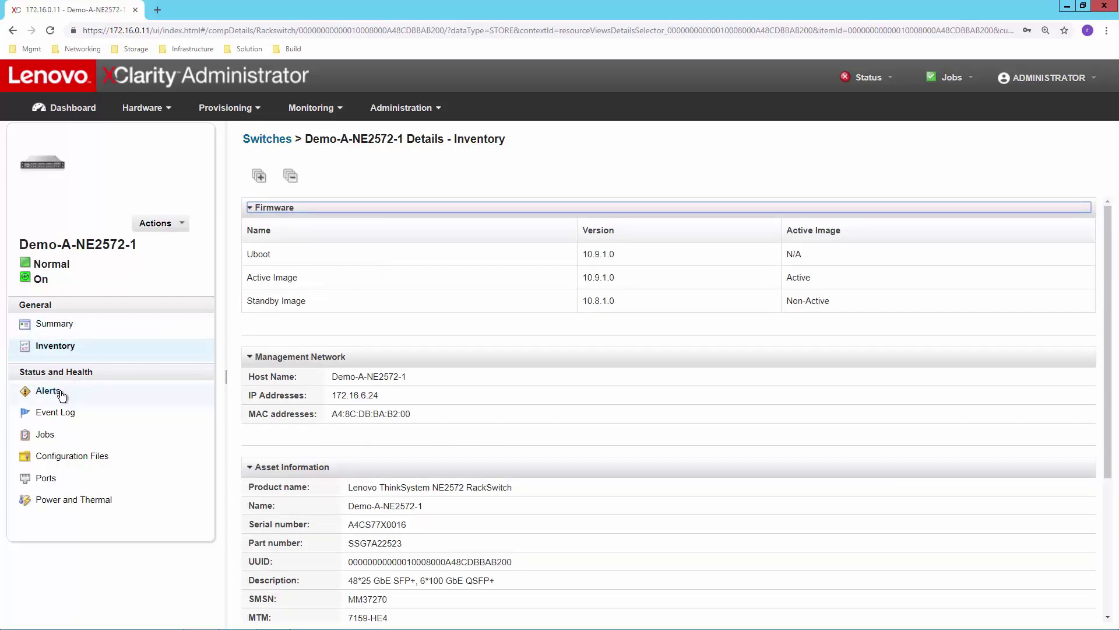
click(63, 416)
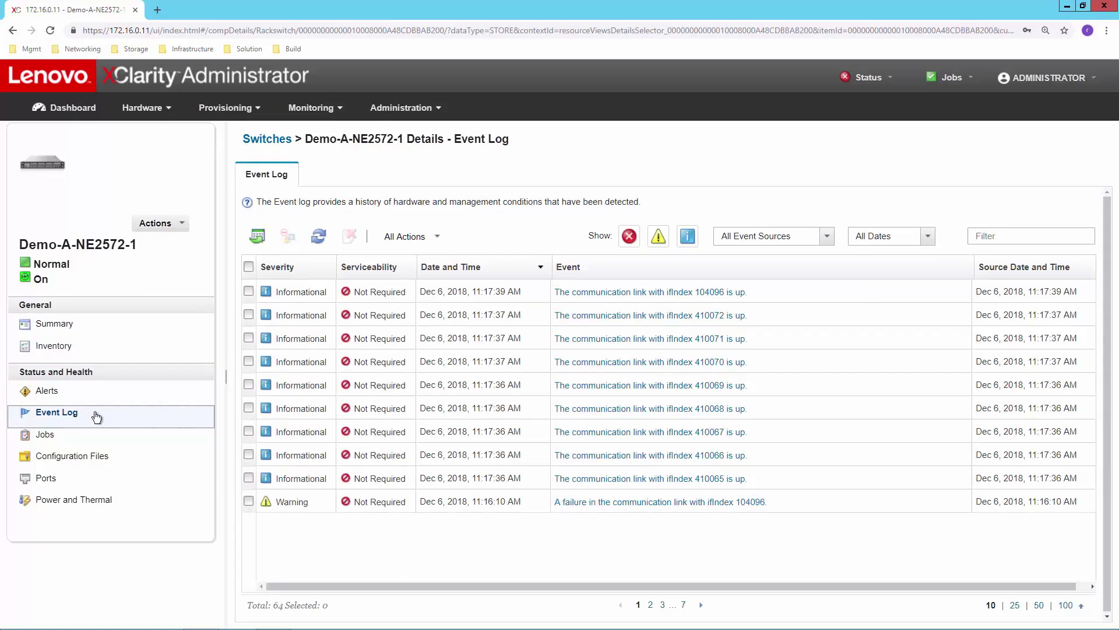
View Demo-A-NE2572-1's Configuration Files, then its Ports list
click(81, 458)
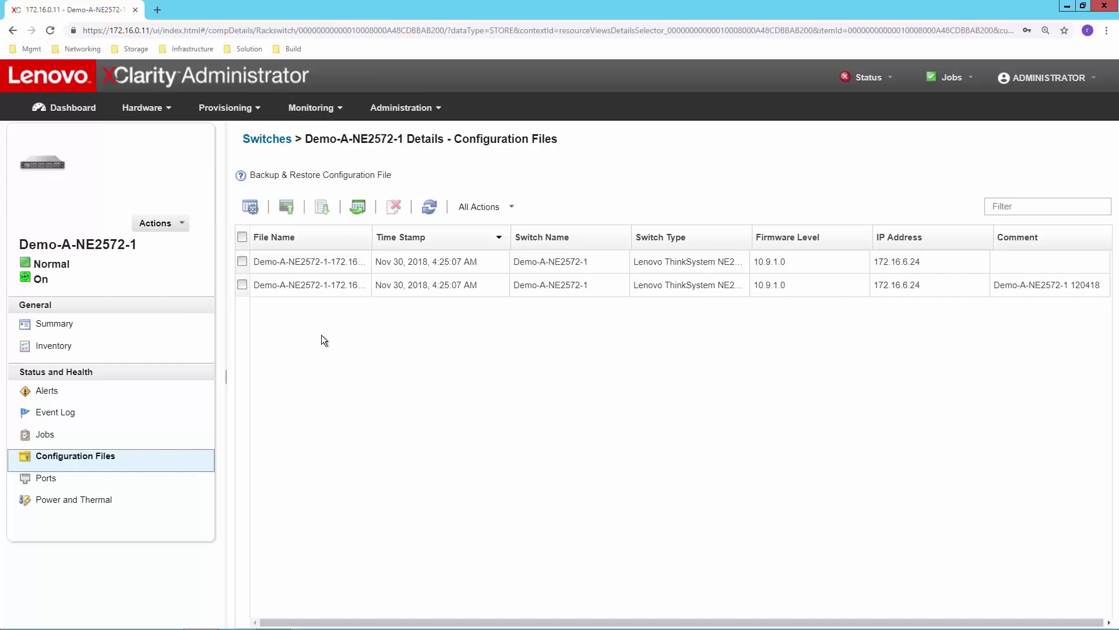
click(51, 481)
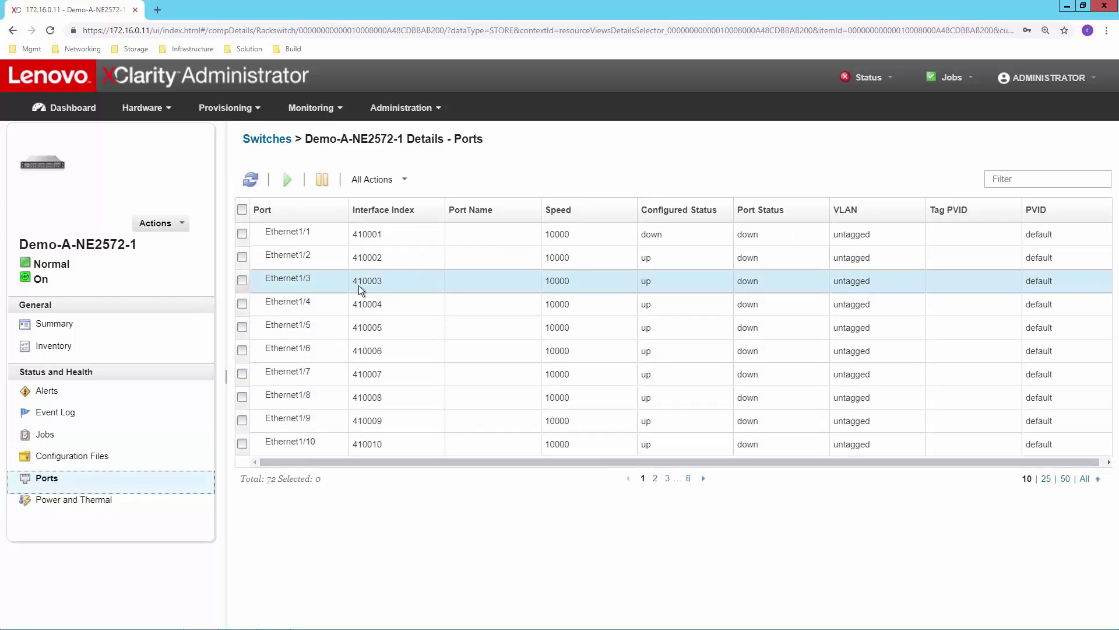
click(241, 258)
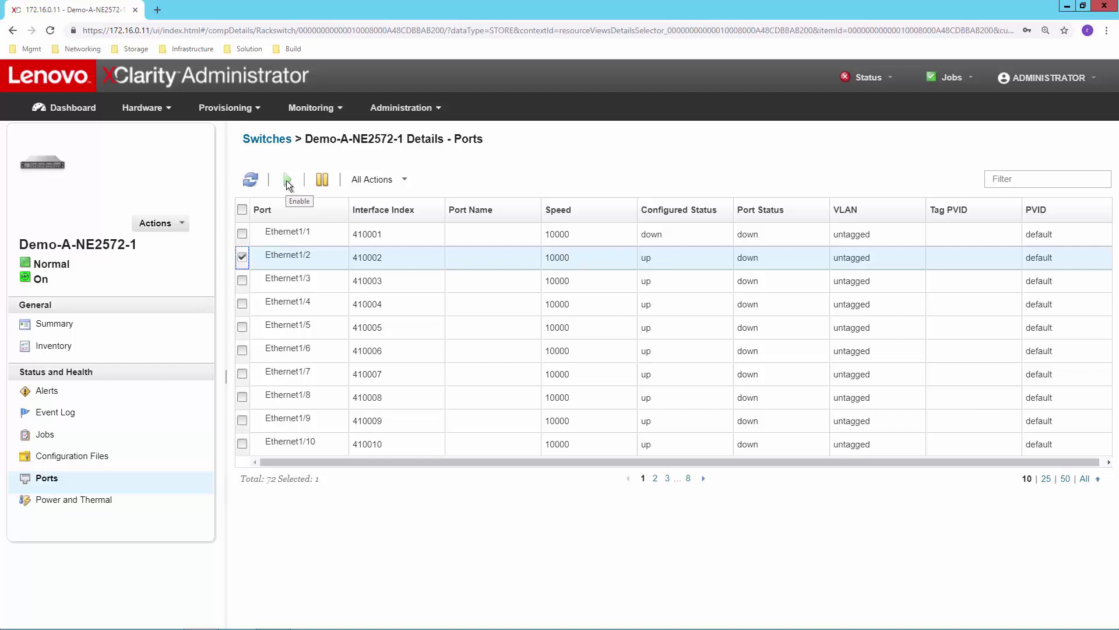
click(243, 258)
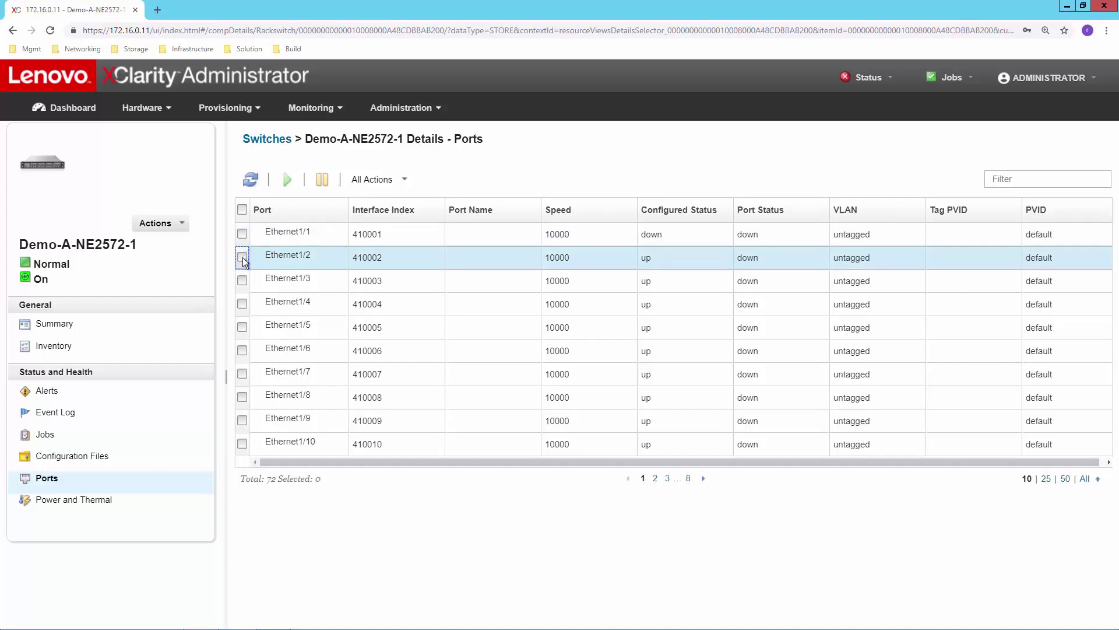
click(182, 224)
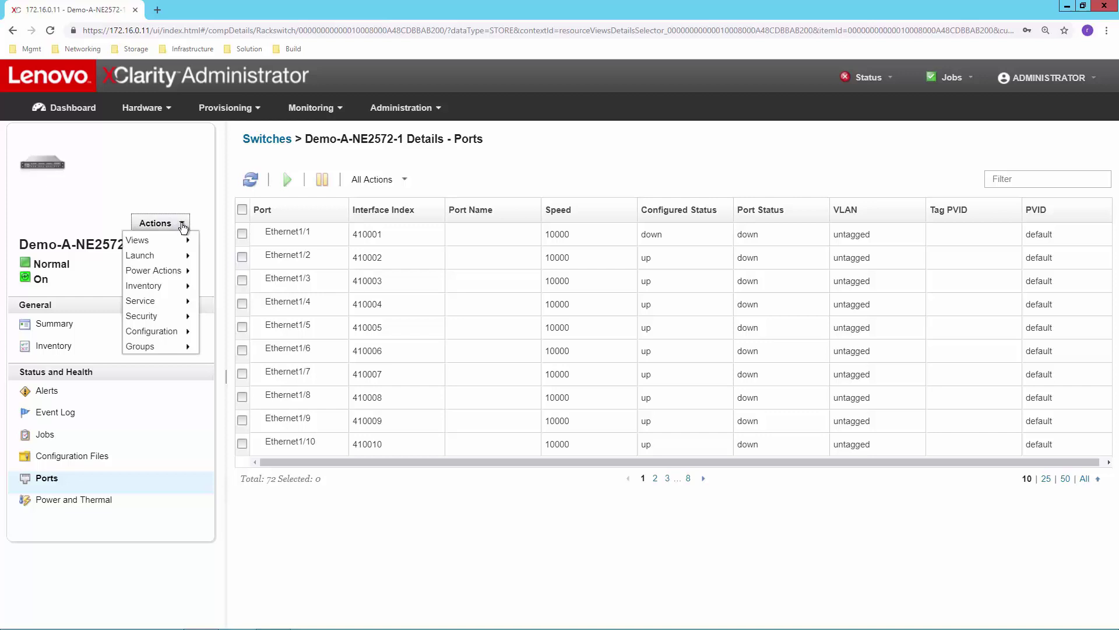
mouse_move(154, 276)
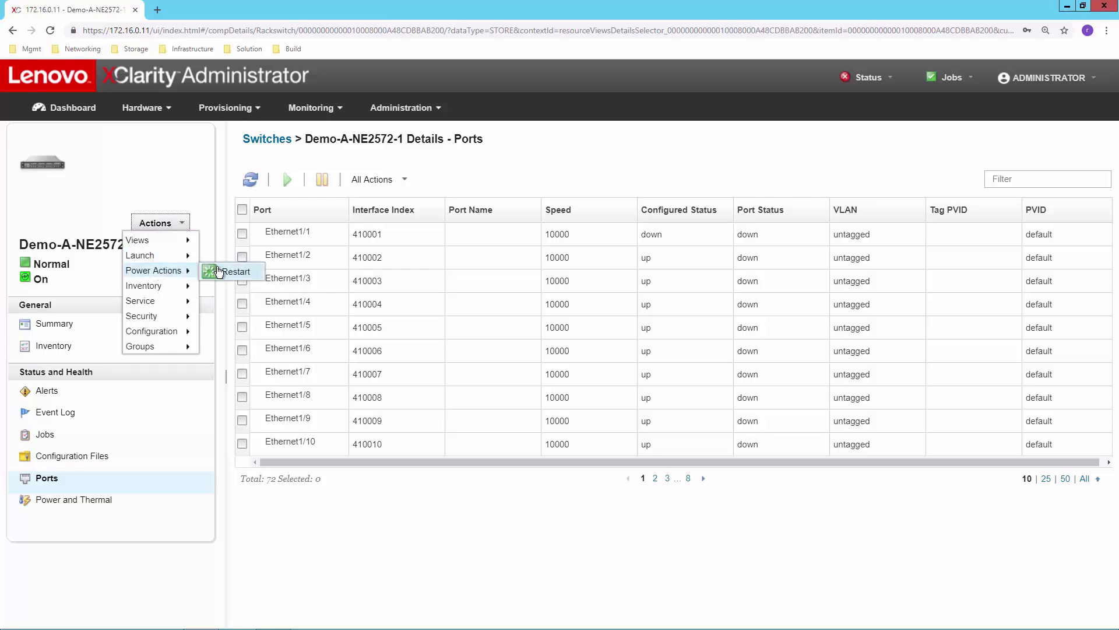
mouse_move(169, 256)
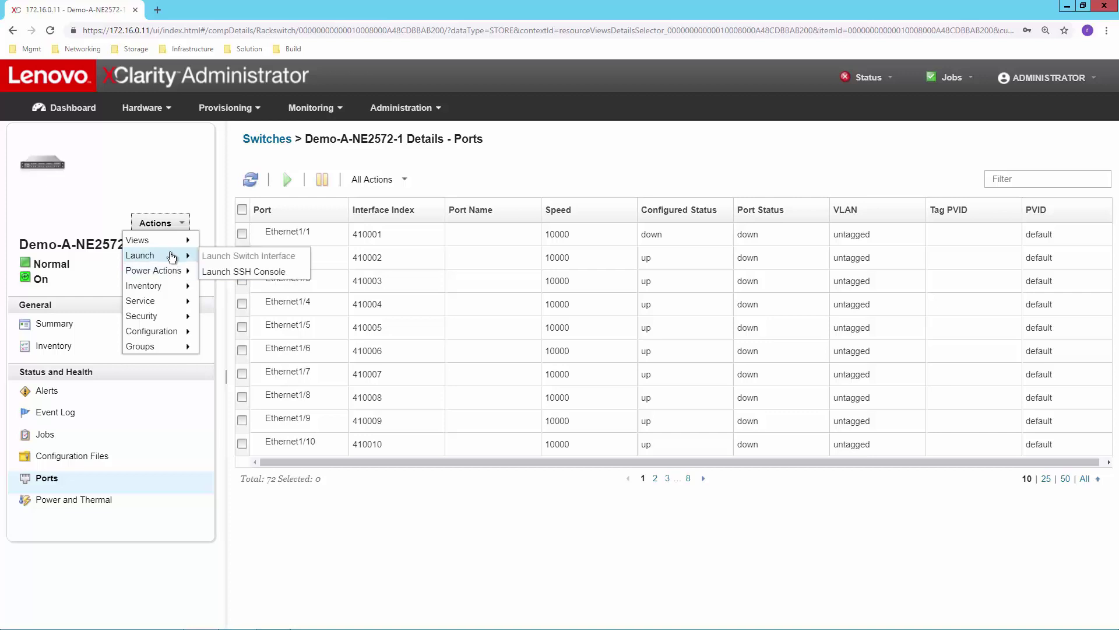
click(235, 271)
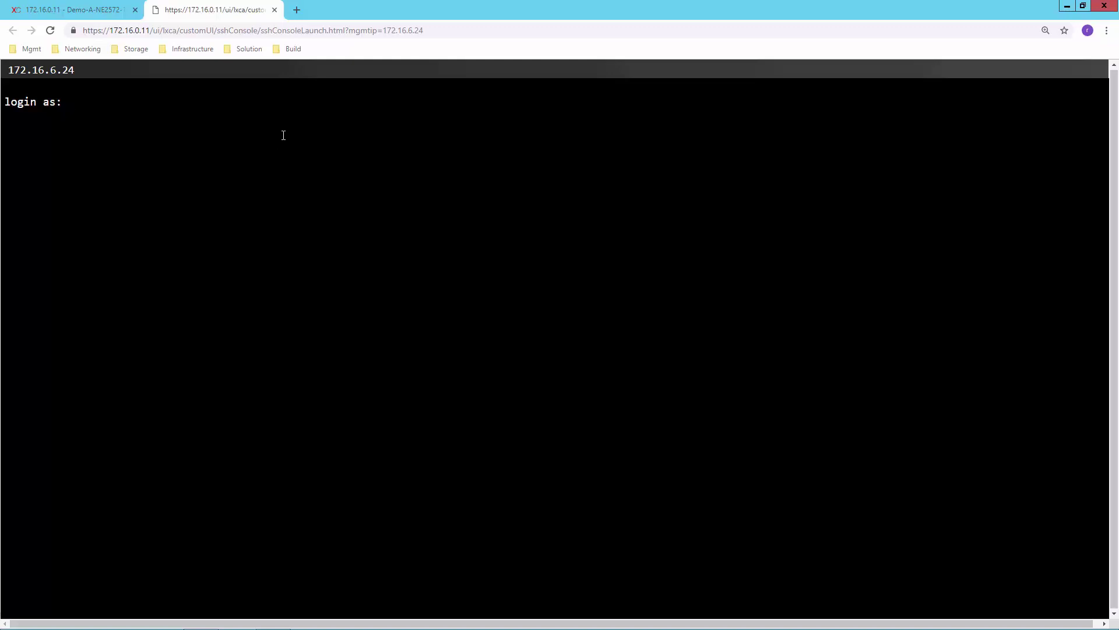
click(274, 9)
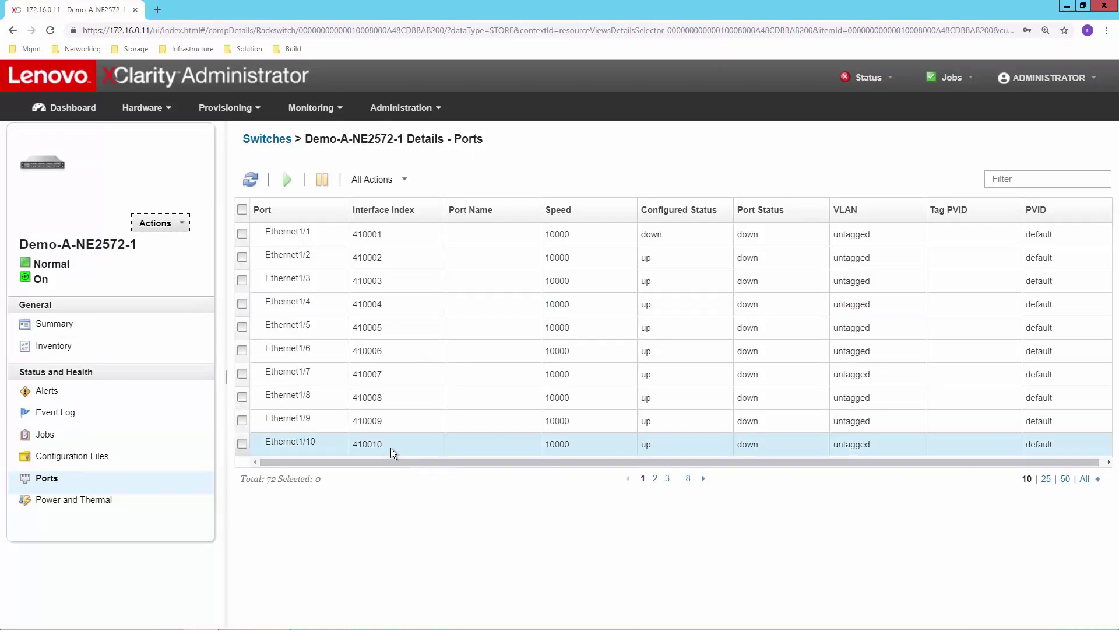
Go back to the Dashboard from the Ports page
click(72, 110)
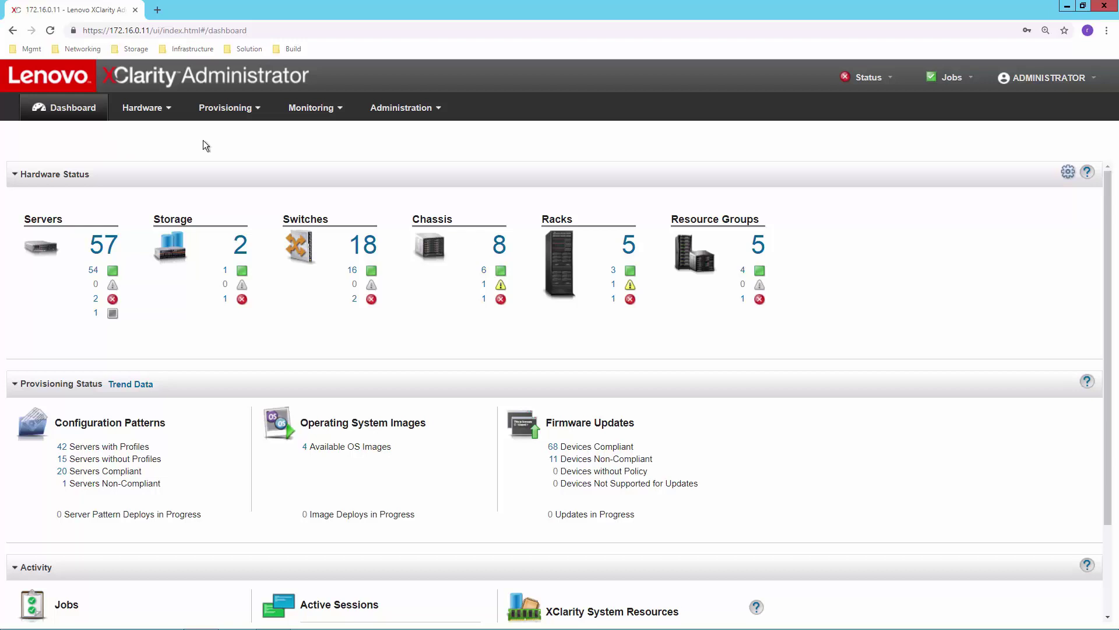
Open Provisioning > Firmware Updates > Repository and filter it by 'racks'
click(248, 115)
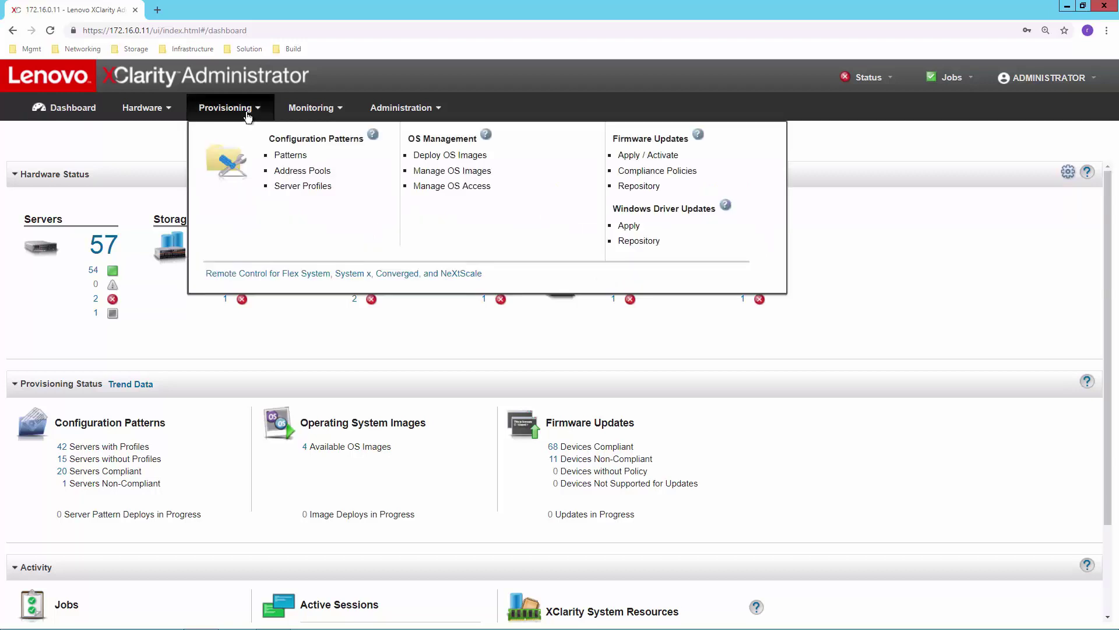
click(636, 186)
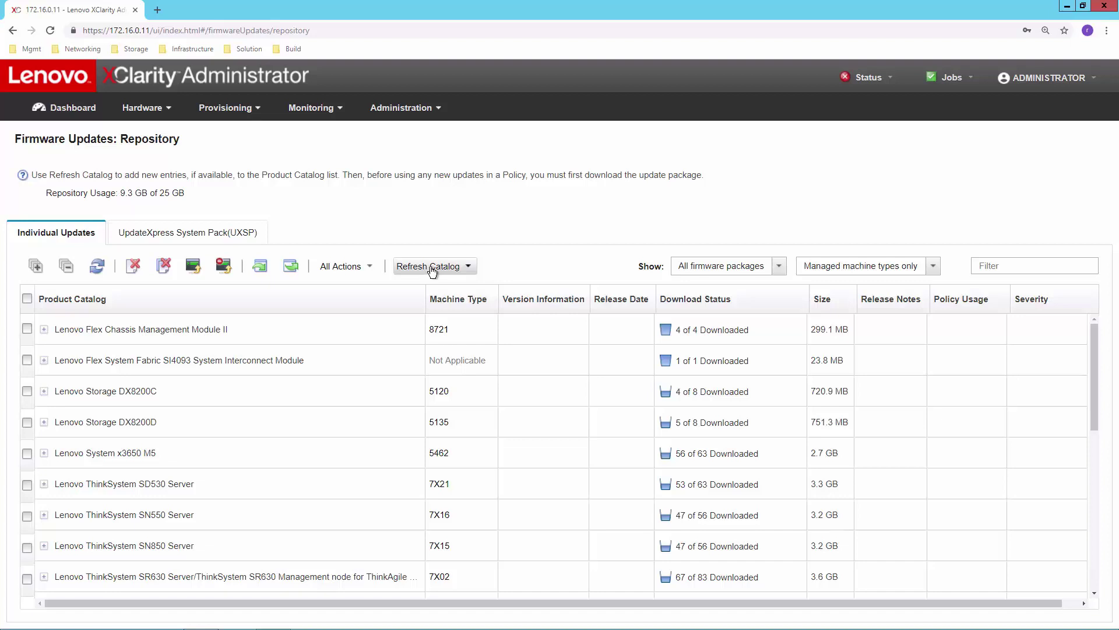
click(1014, 266)
text(racks)
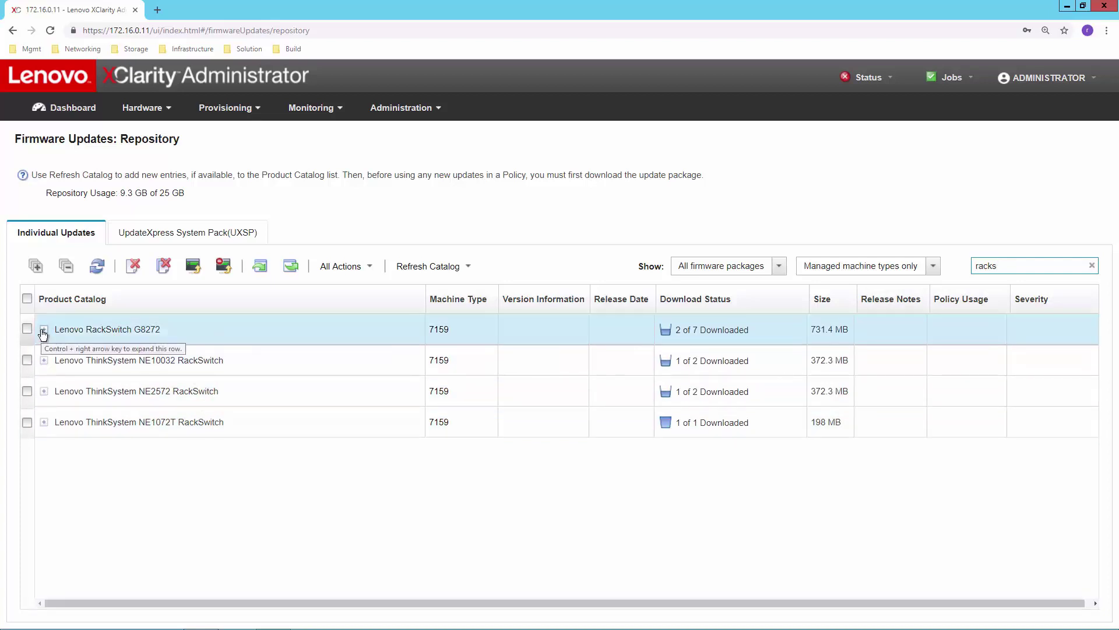
Expand Lenovo RackSwitch G8272 > CNOS and read the 10.9.1.0 release notes
click(43, 329)
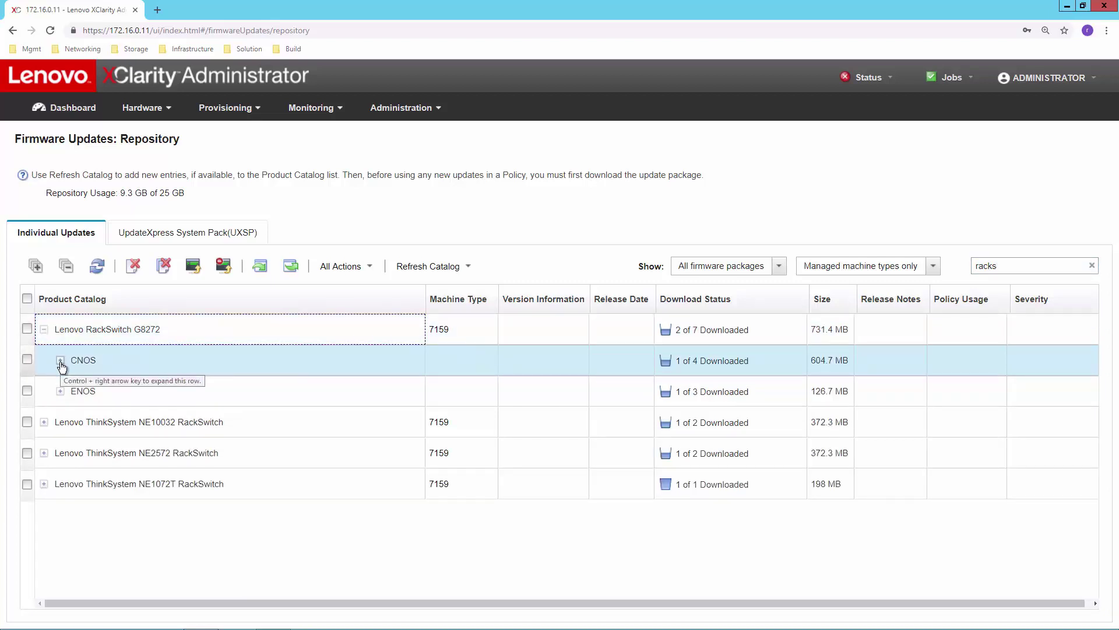
click(60, 361)
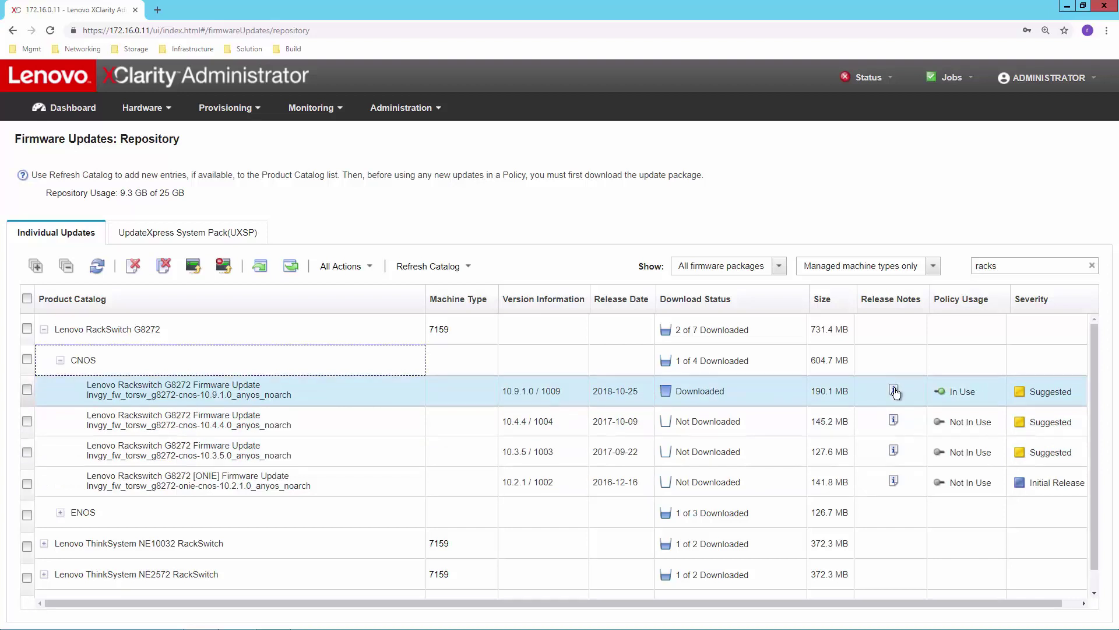
click(894, 390)
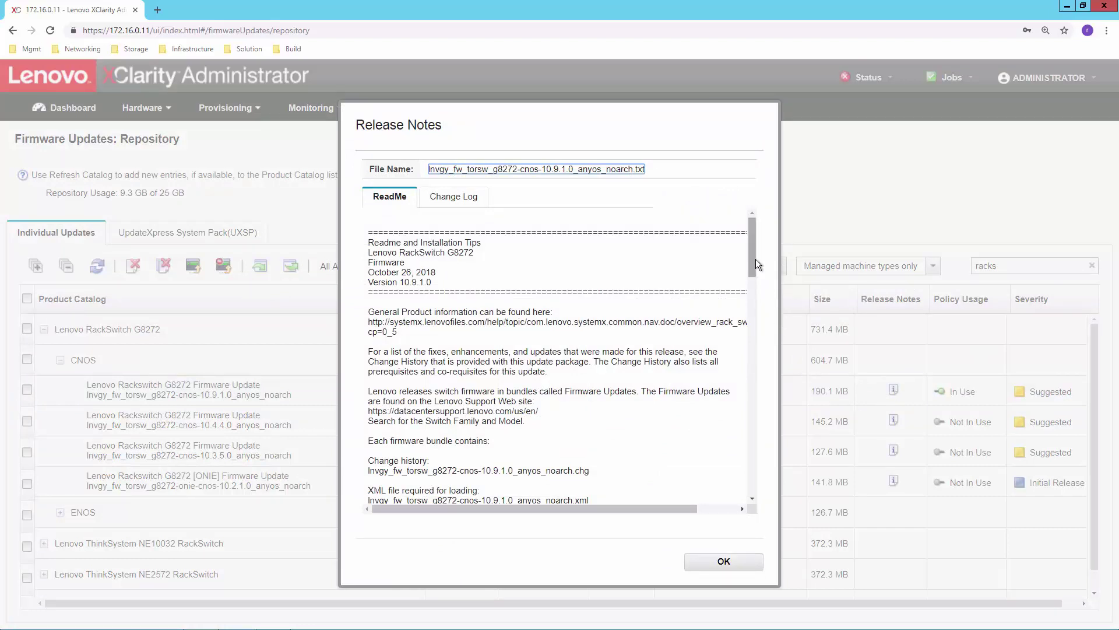
click(727, 563)
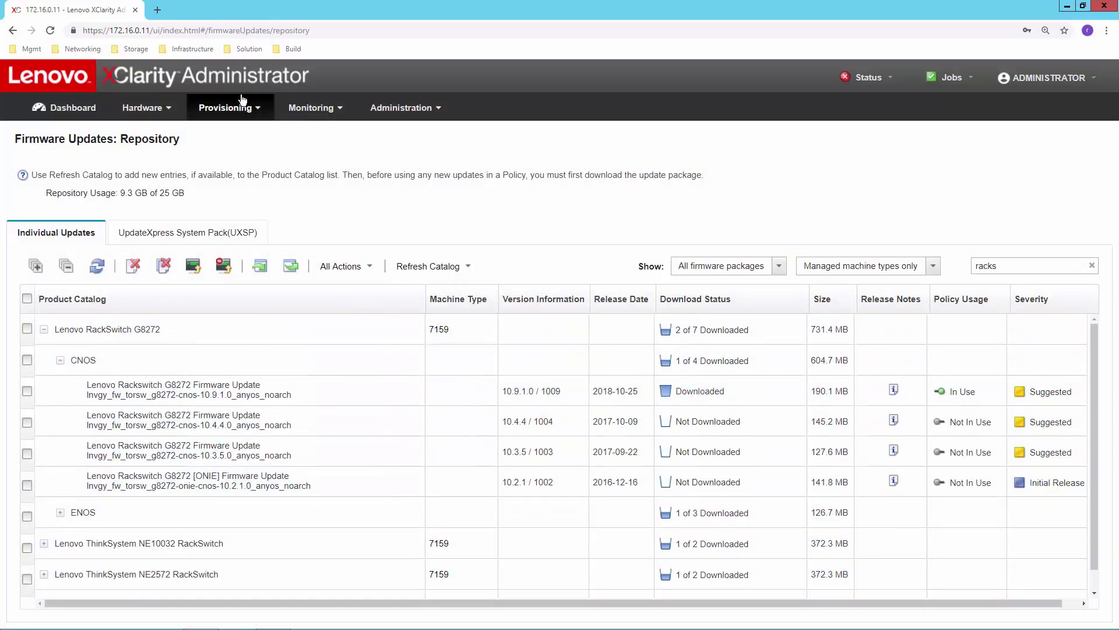
Show the Apply / Activate firmware page's Update without Policy list and refresh the device inventory
click(233, 115)
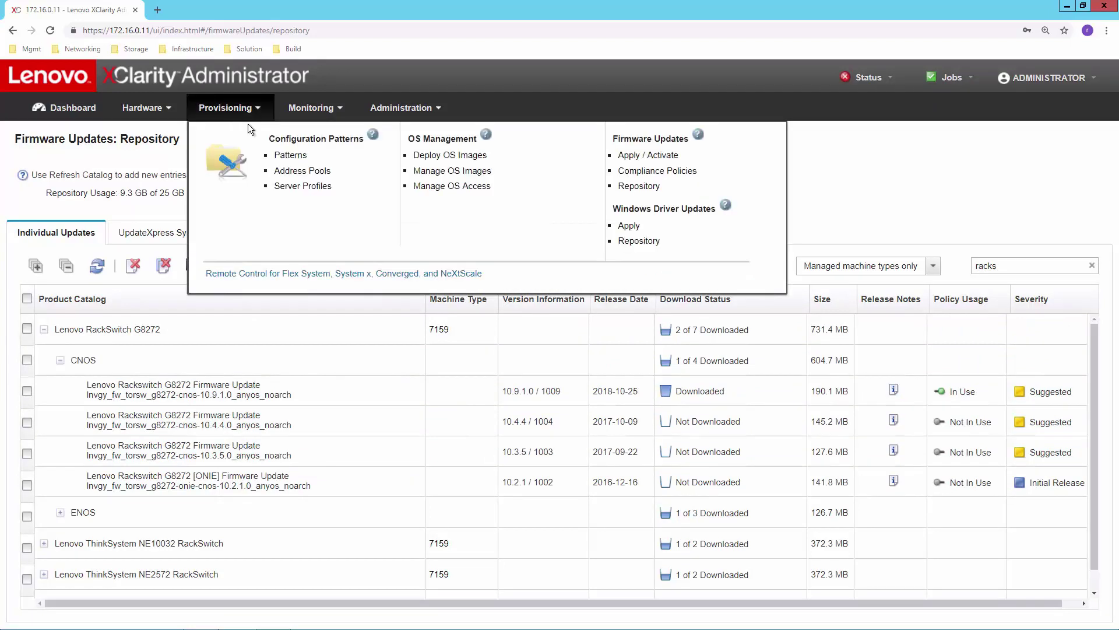
click(668, 155)
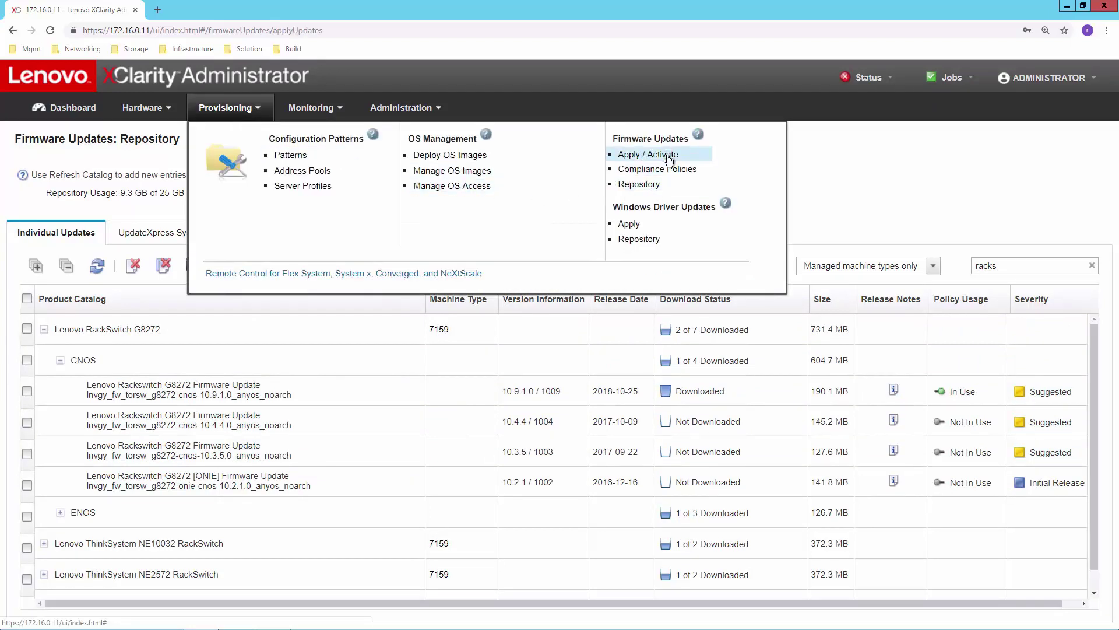
click(169, 207)
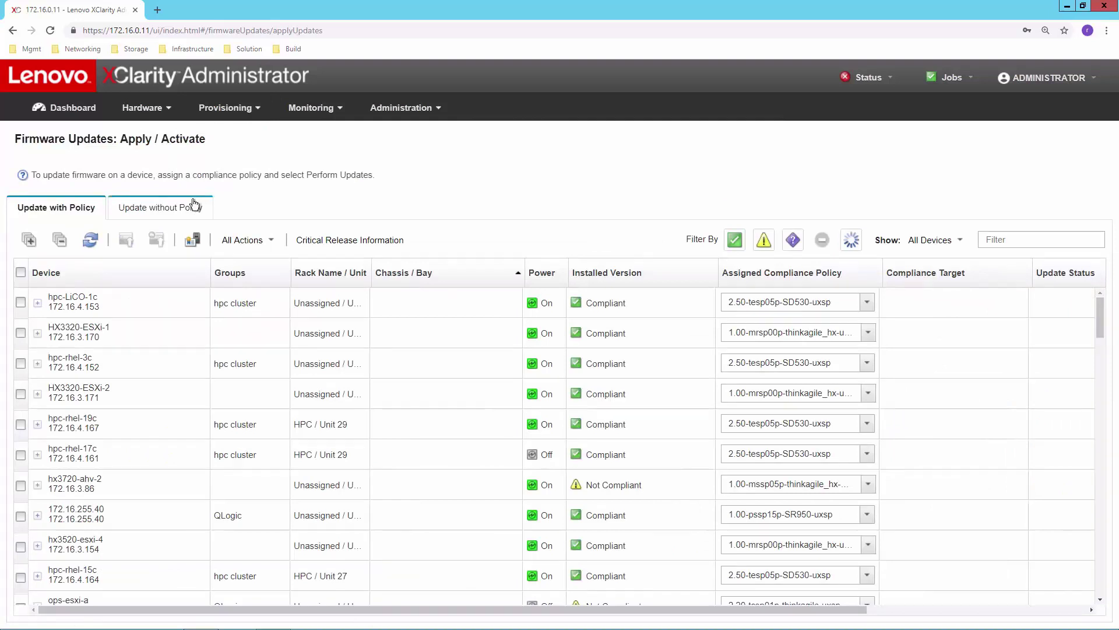
click(89, 239)
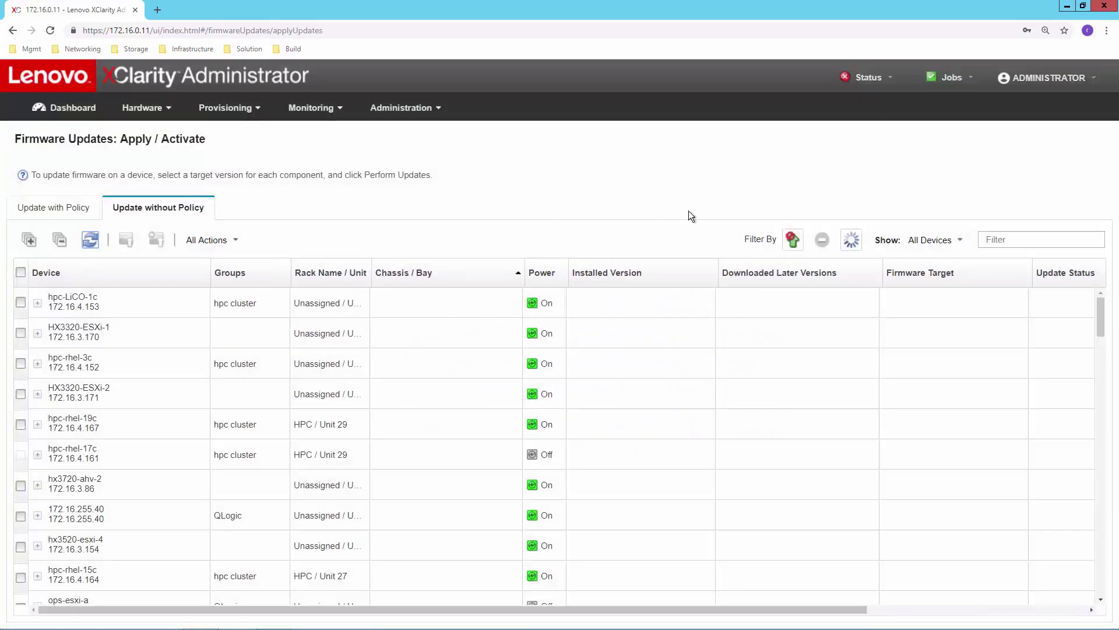
Filter devices by 'racks', select both BR-G8272 switches and target firmware 10.9.1.0
click(1029, 239)
text(racks)
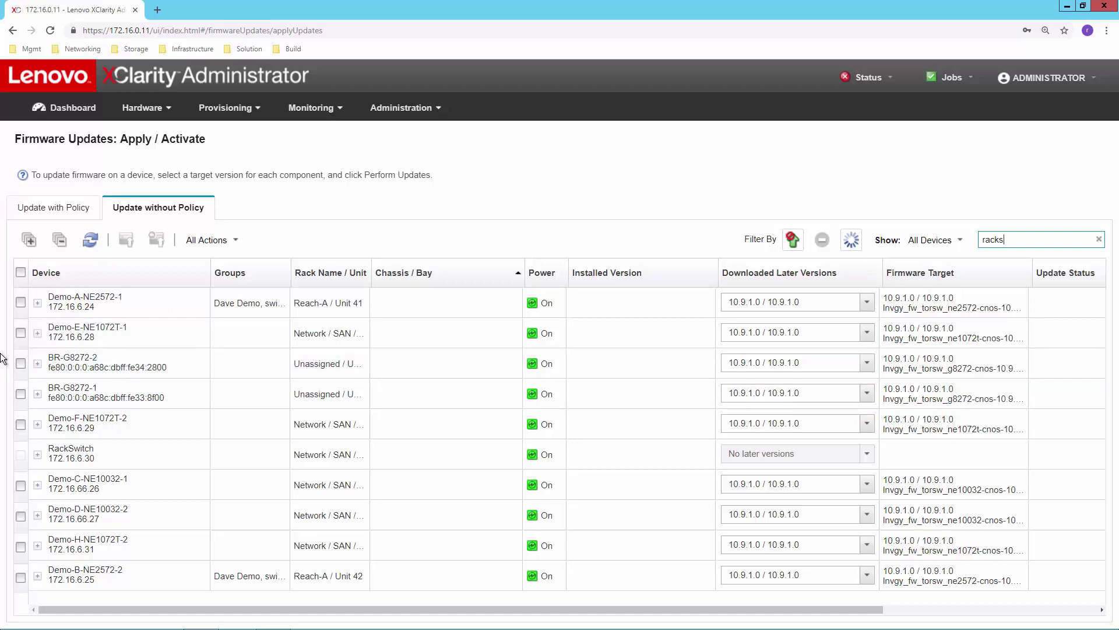
click(21, 363)
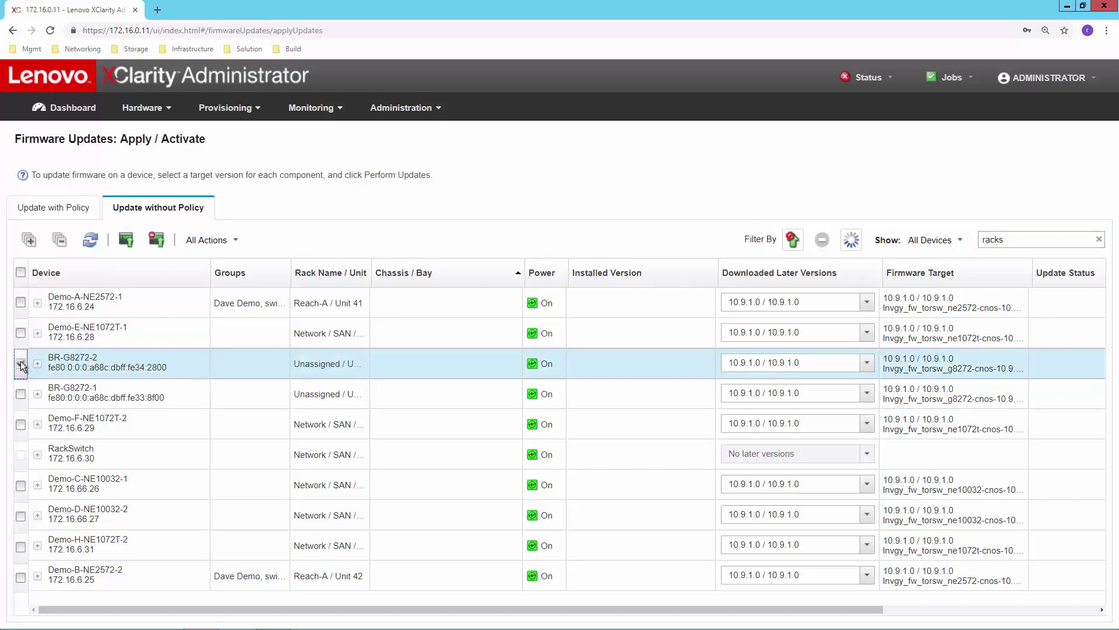
click(21, 396)
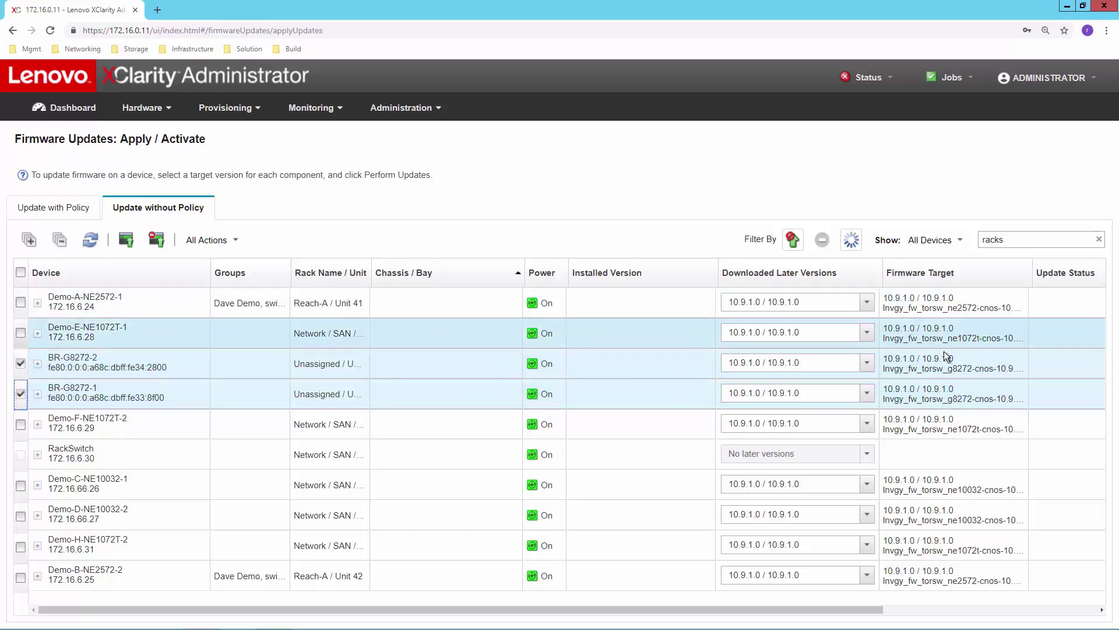
click(868, 366)
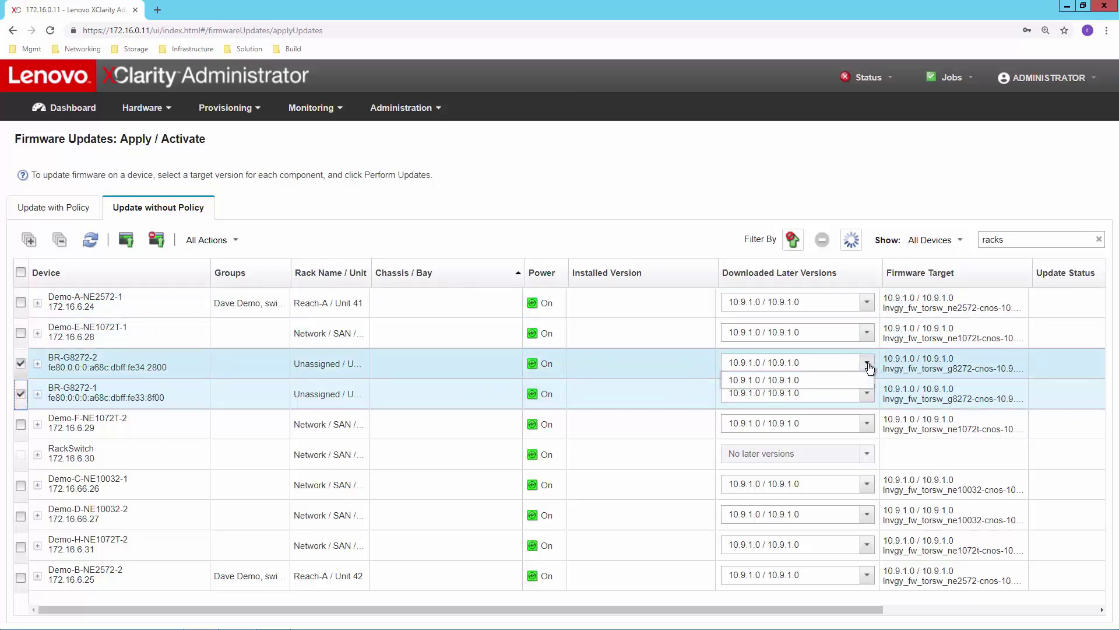
click(793, 380)
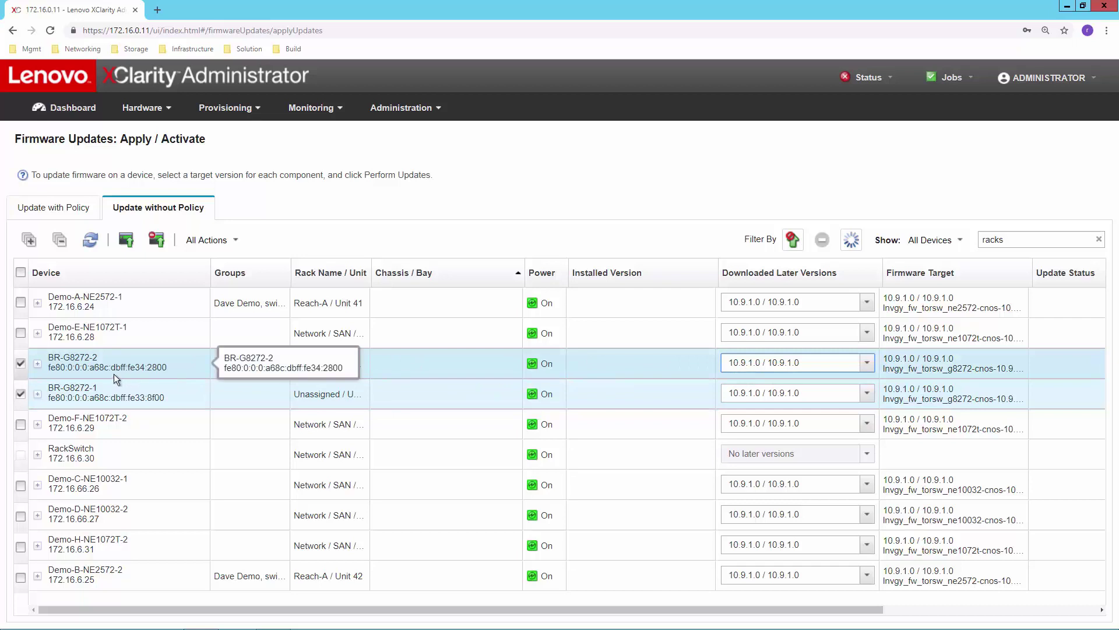
Start the update for both switches with the Activation Rule set to Immediate activation
click(129, 241)
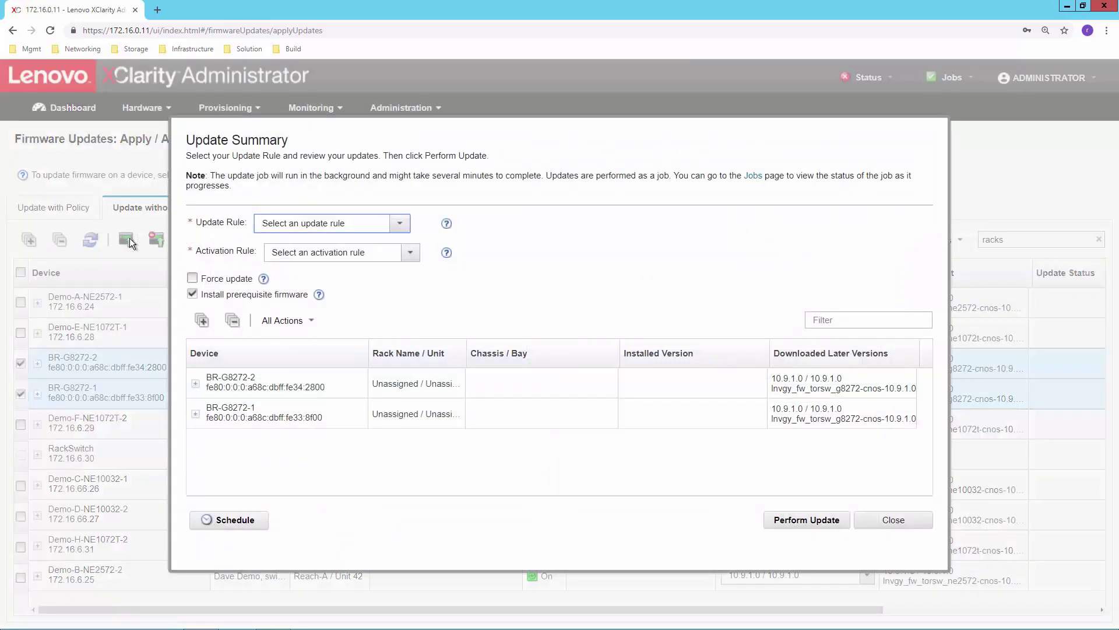
click(410, 252)
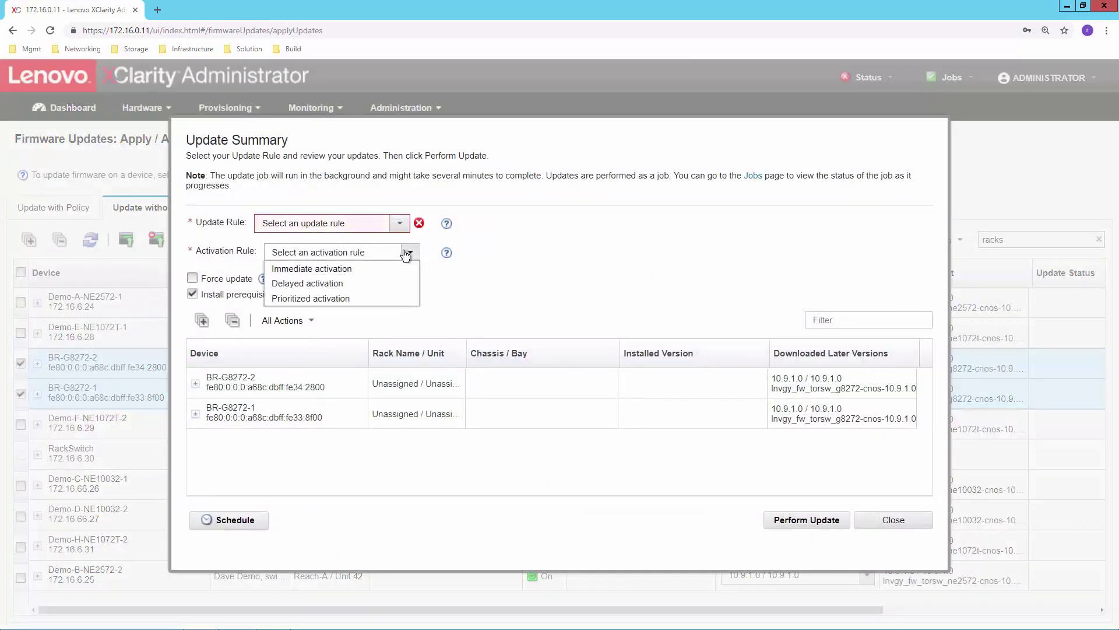
click(351, 271)
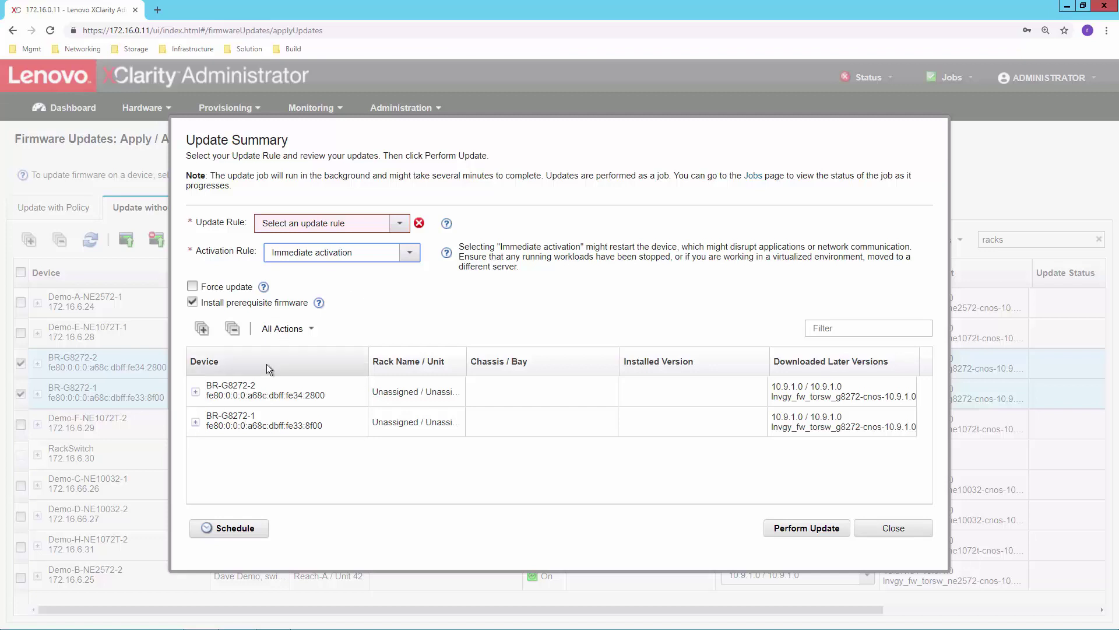
Set the Update Rule to Continue to next device on error and schedule the job
click(239, 529)
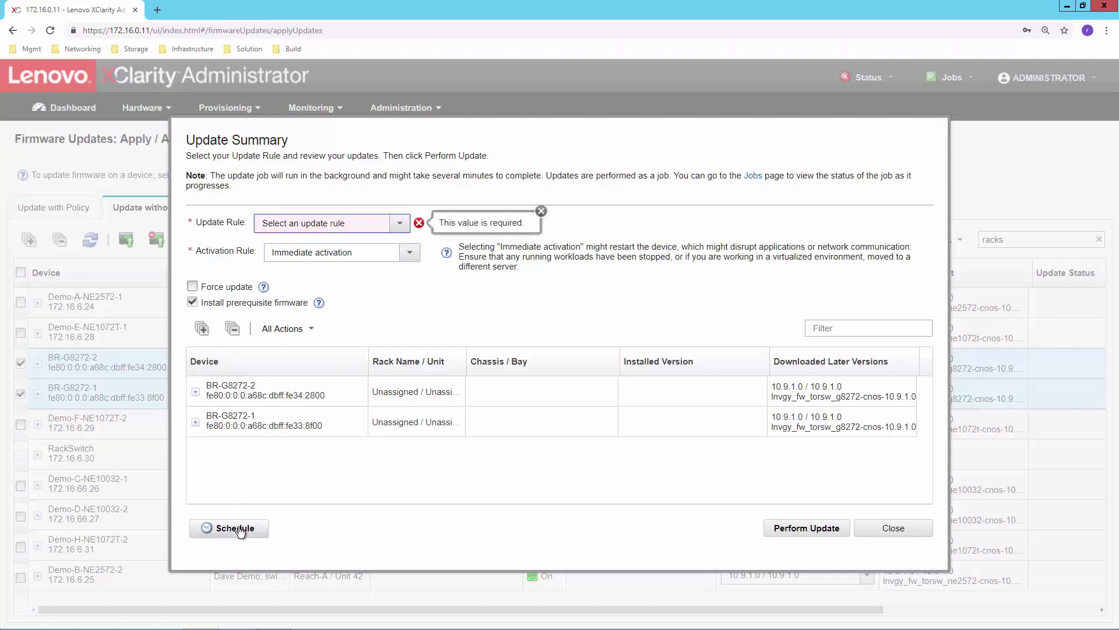
click(332, 224)
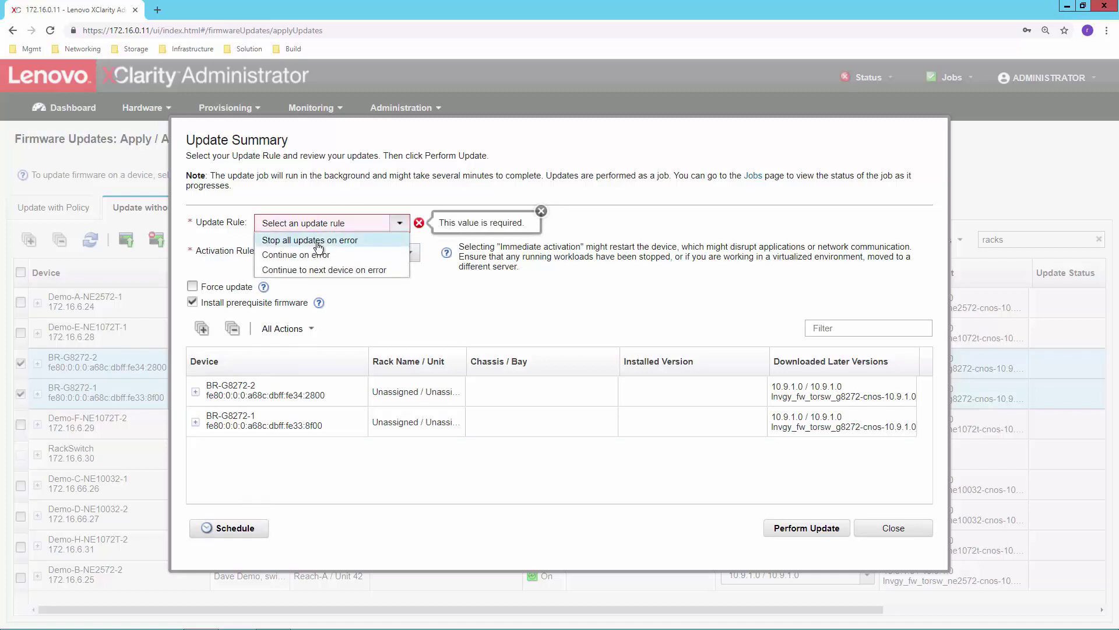
click(302, 272)
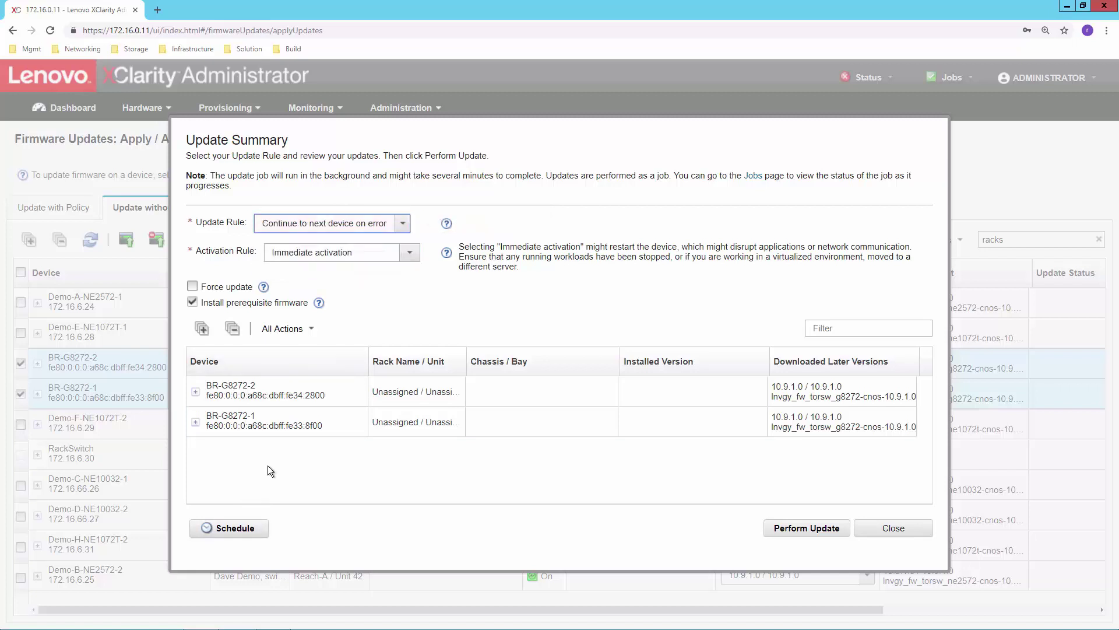
click(236, 531)
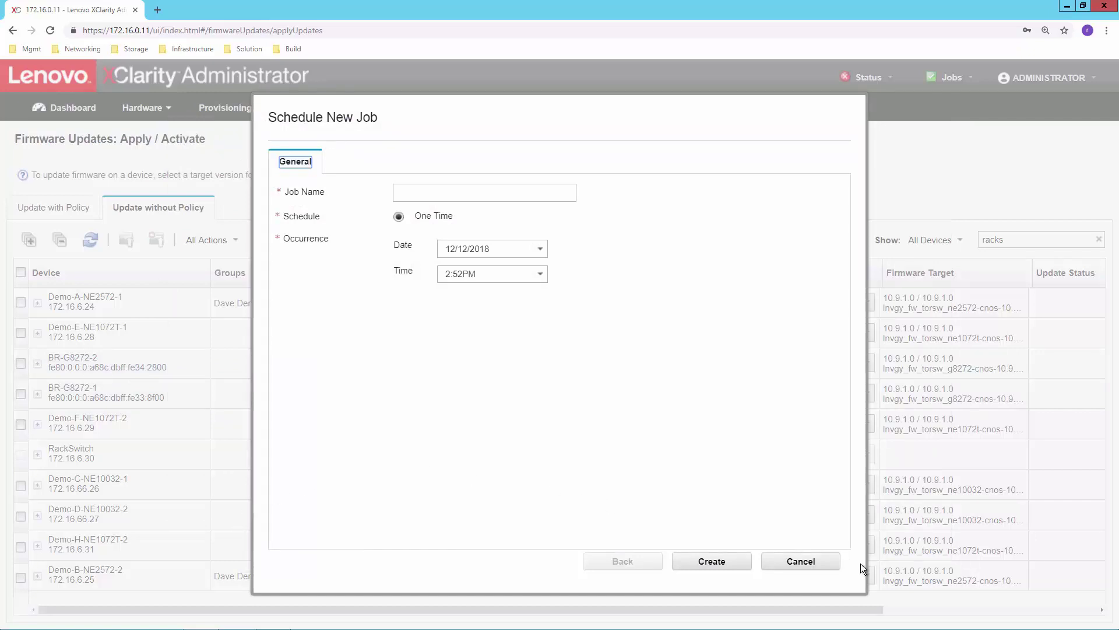
Cancel the Schedule New Job dialog and go back to the Dashboard
click(802, 560)
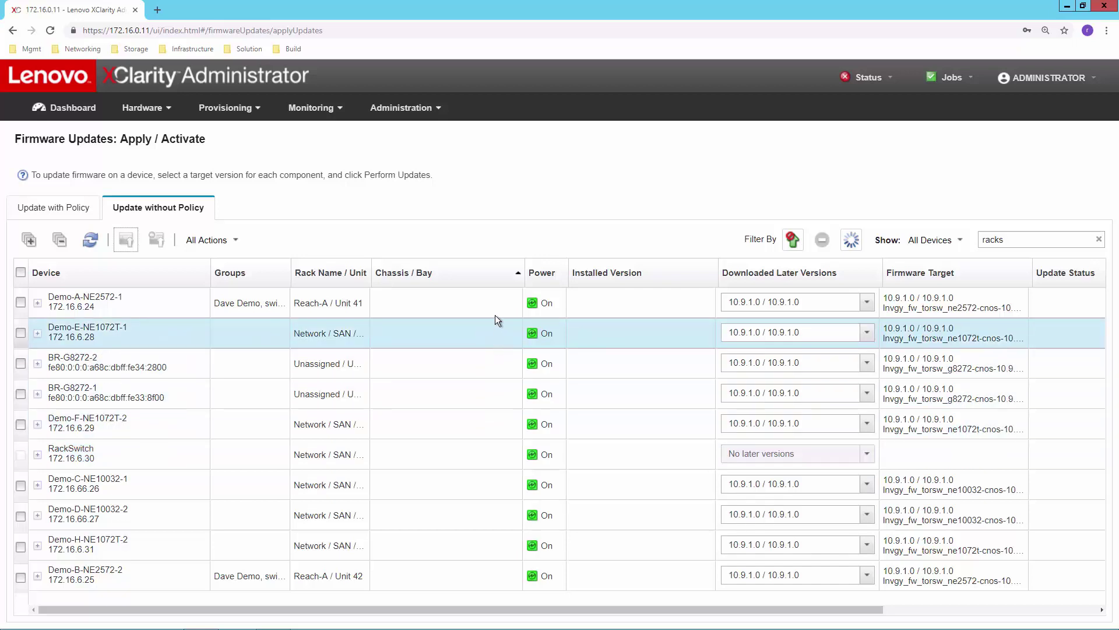
click(81, 111)
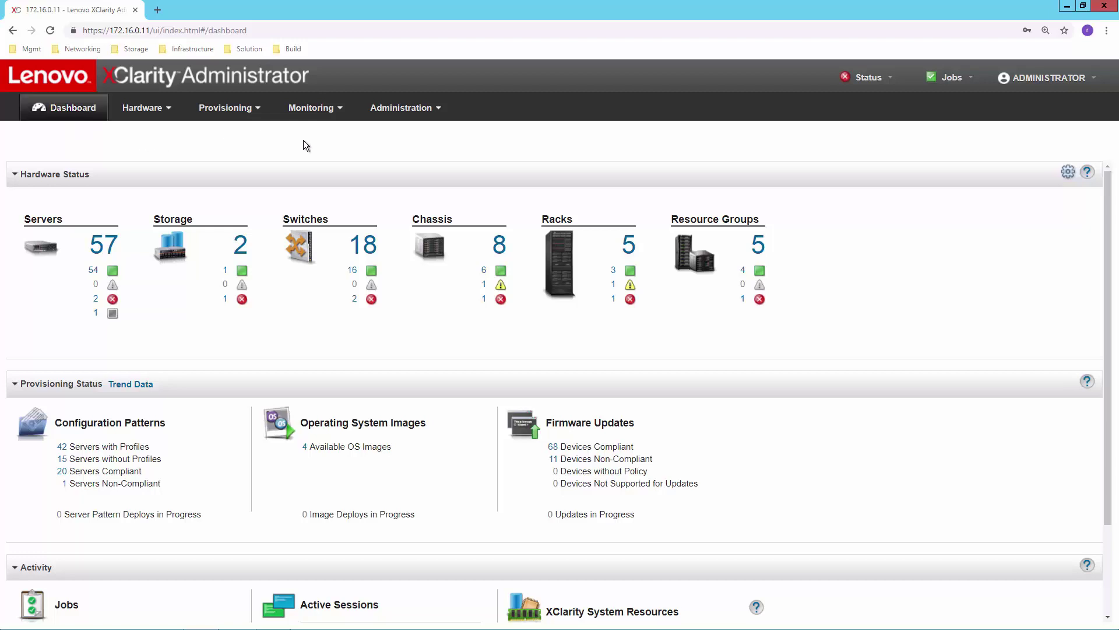
Go to Administration > Service and Support and show Call Home Configuration
click(418, 114)
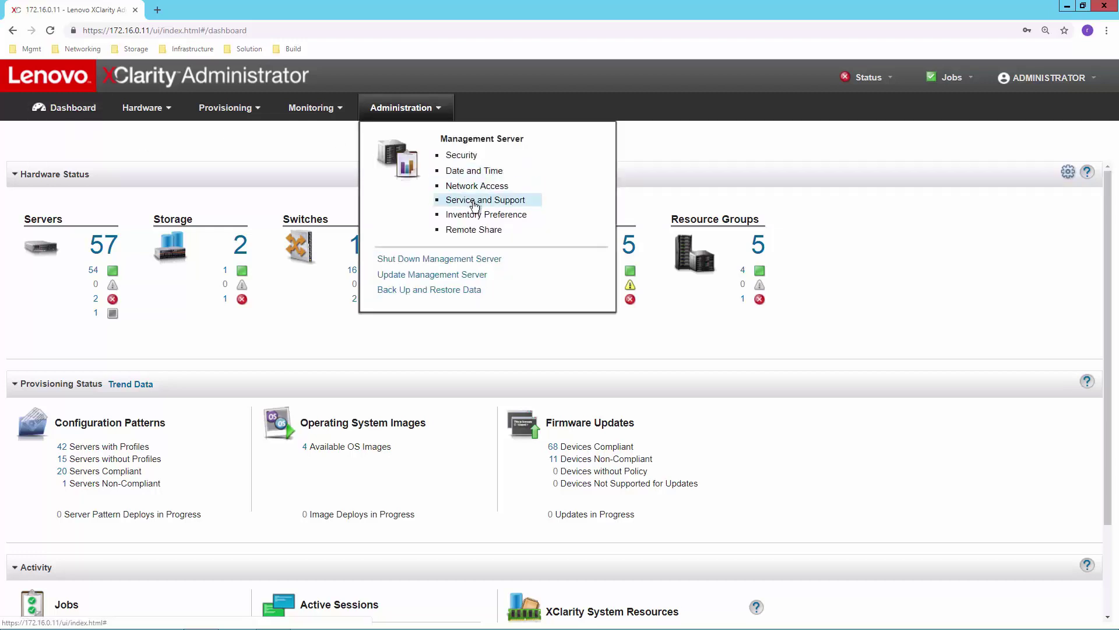
click(473, 201)
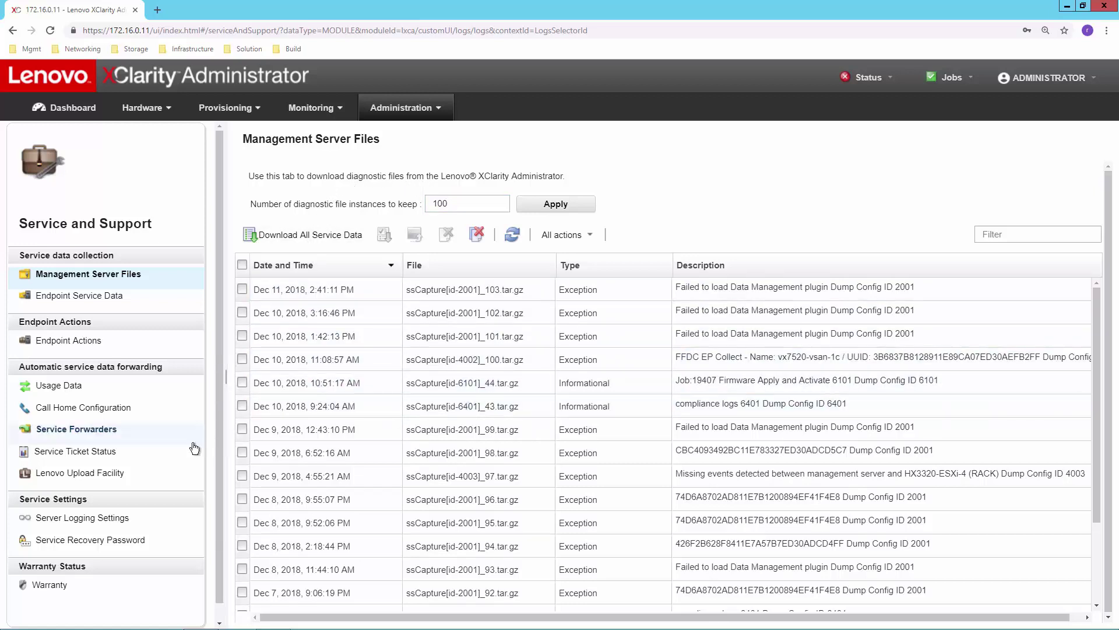
click(108, 414)
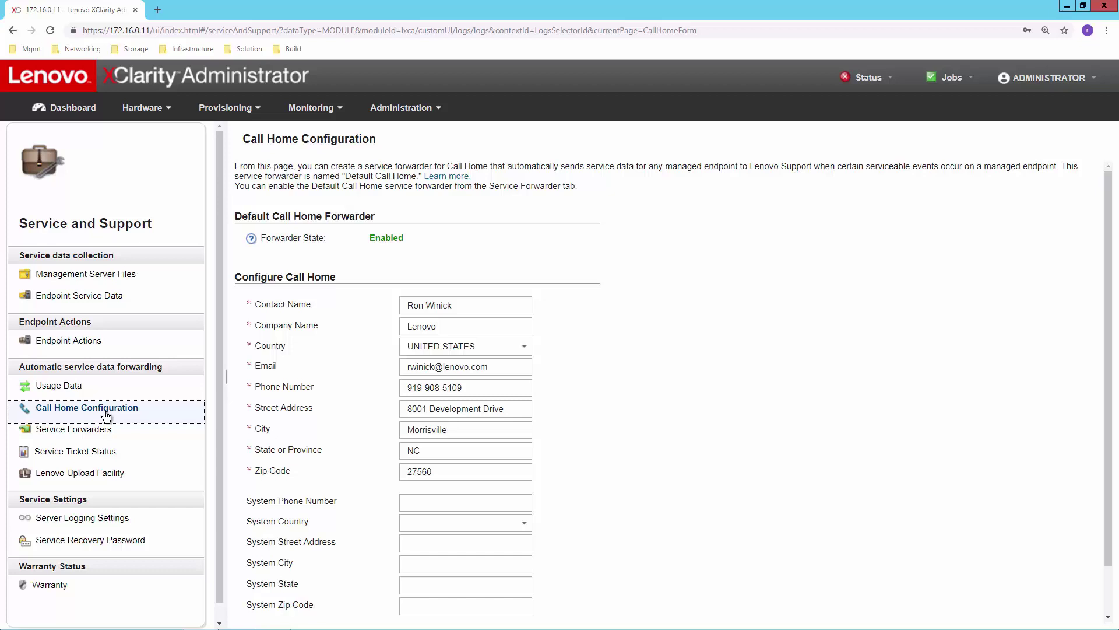
Check service tickets, select BR-G8272-2 in Endpoint Actions filtered by 'rack', then show Warranty
click(106, 460)
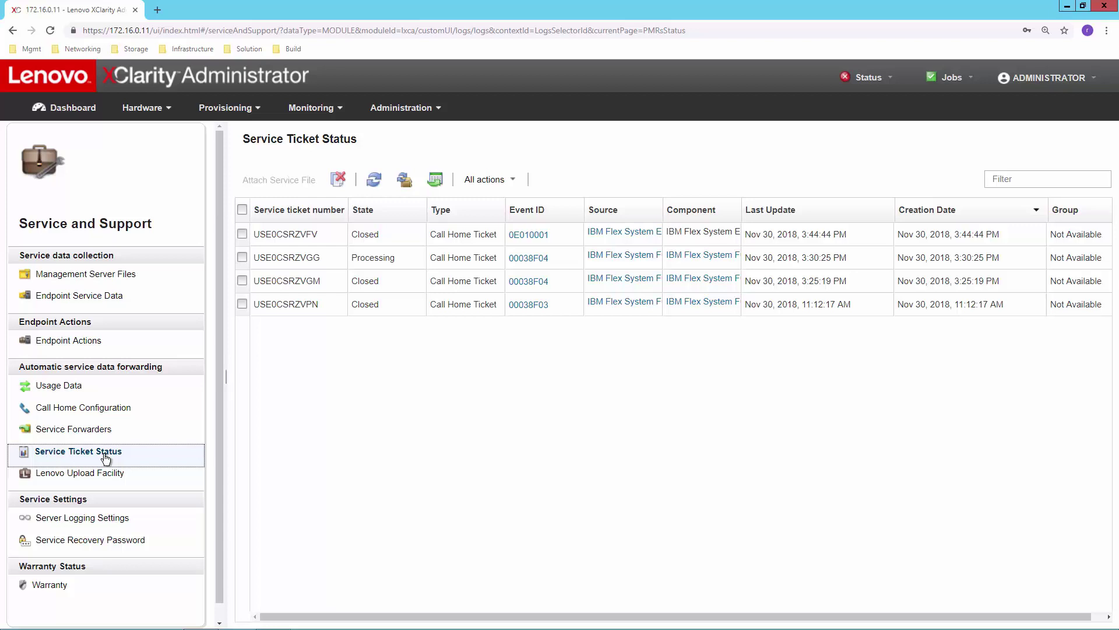
click(93, 344)
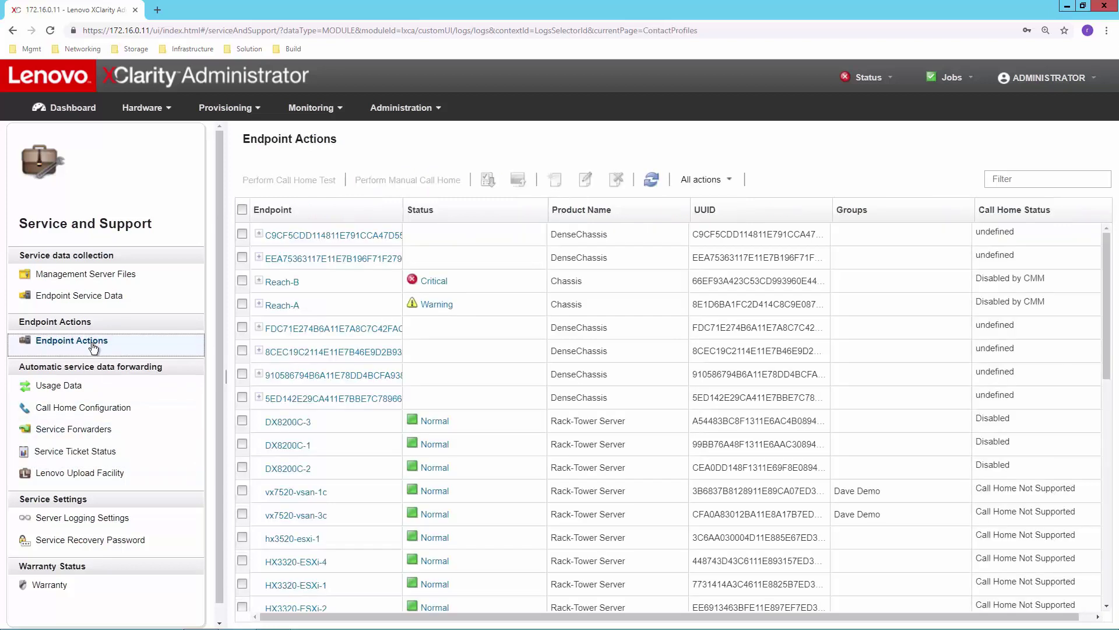
click(1023, 178)
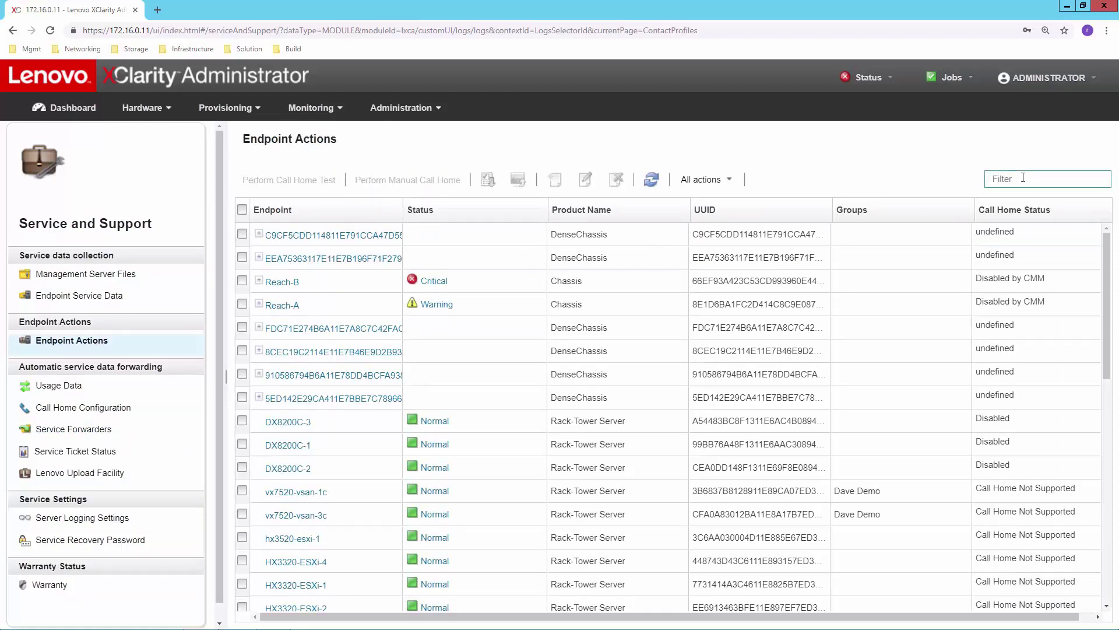
text(racks)
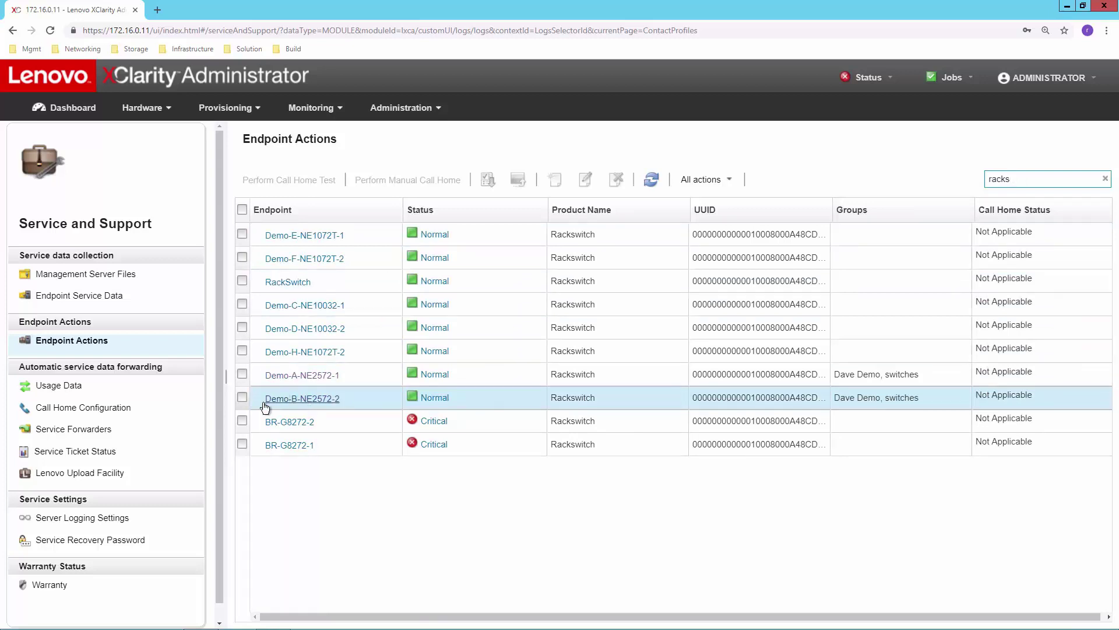
click(242, 420)
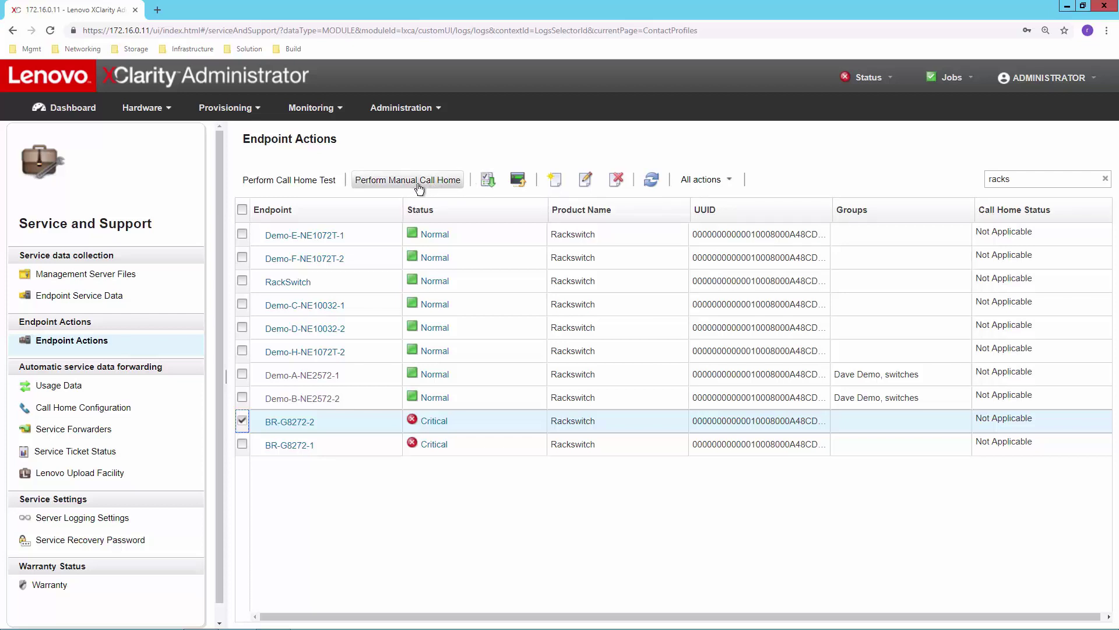
click(51, 585)
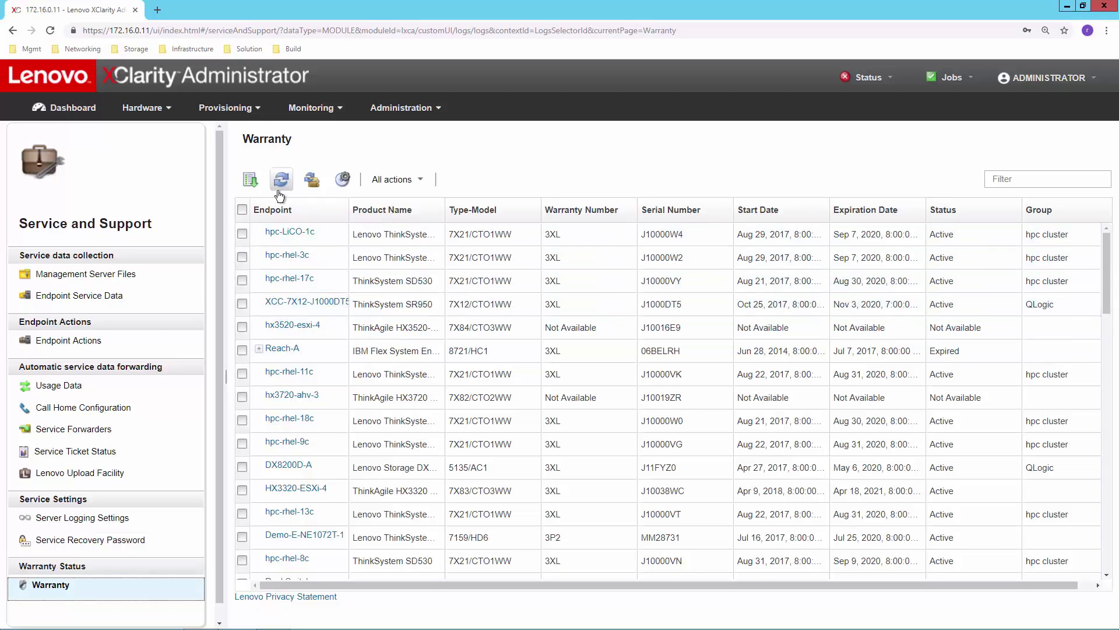
Return from the warranty list to the Dashboard
click(80, 111)
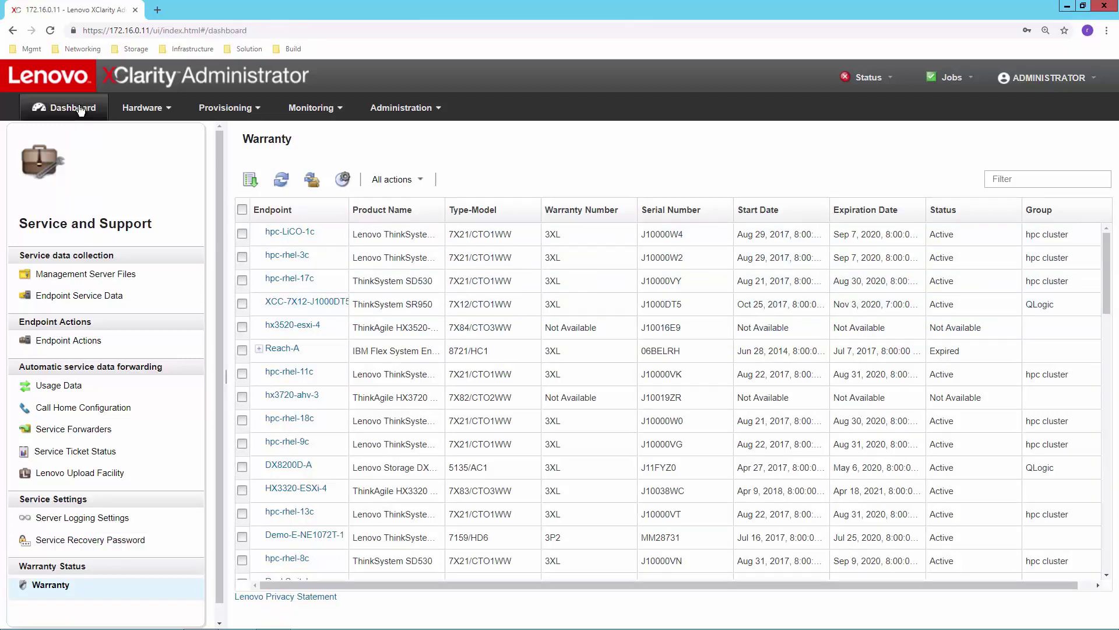